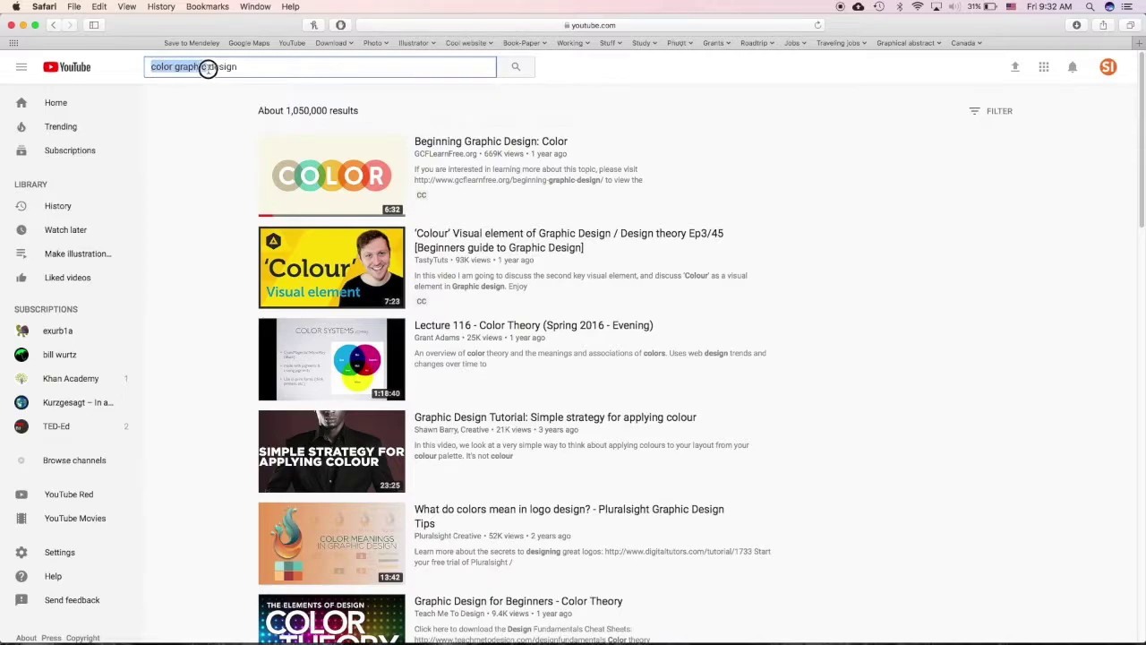
# Step: Open the 'Beginning Graphic Design: Color' video from the search results
pyautogui.click(332, 177)
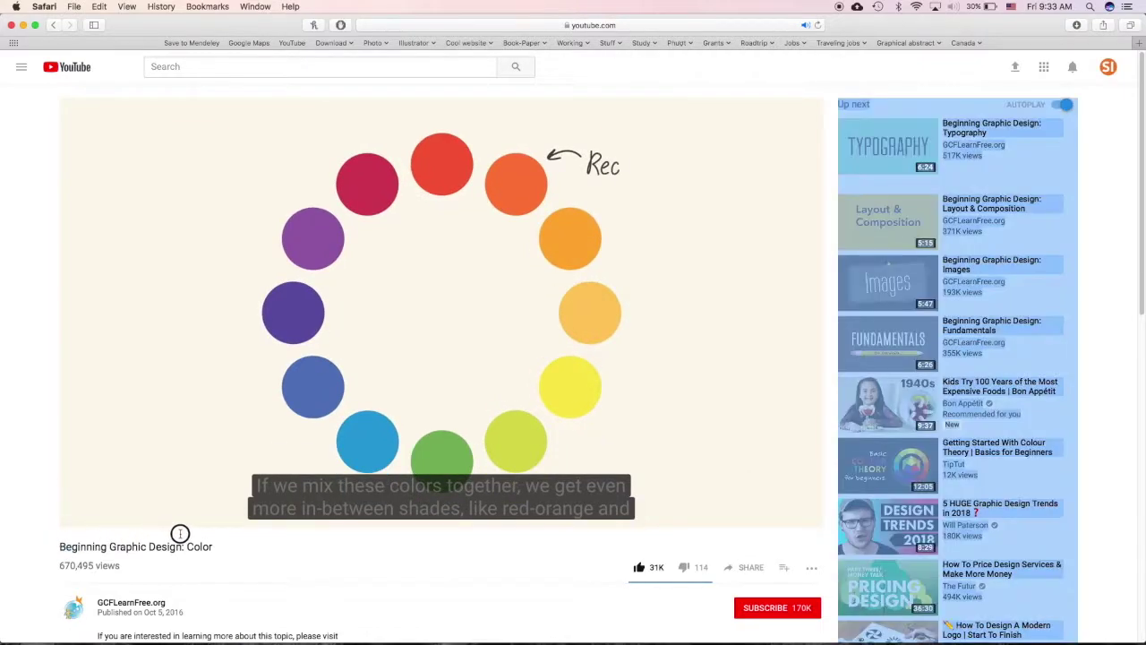
# Step: Pause the 'Beginning Graphic Design: Color' video on its colour wheel at 1:19
pyautogui.tripleClick(218, 543)
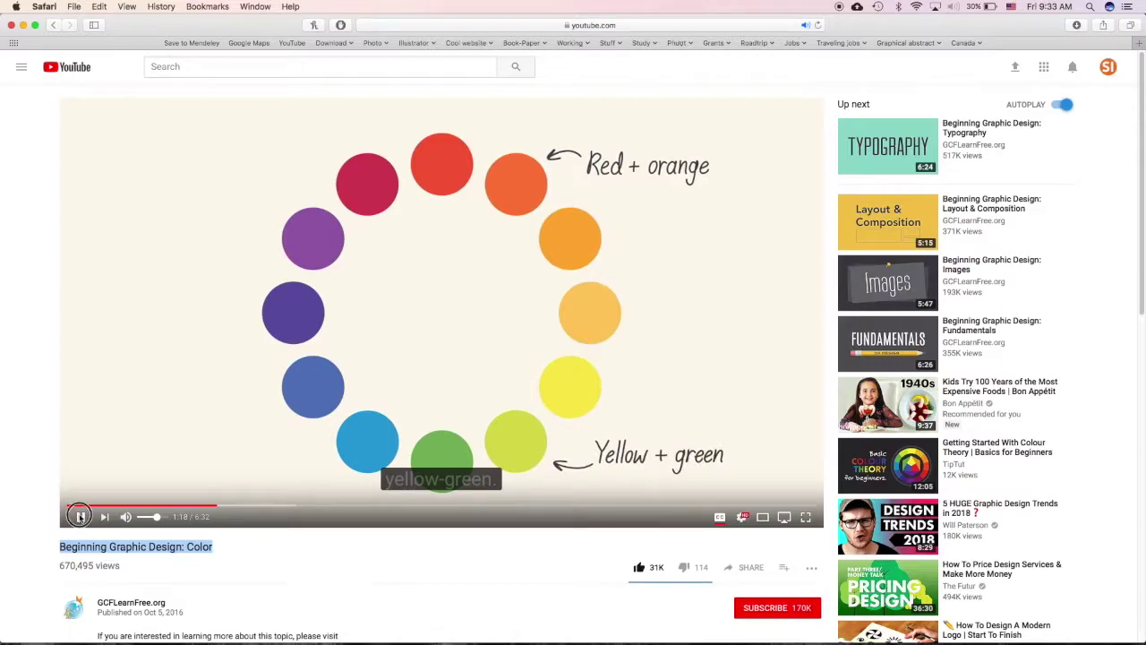
pyautogui.click(81, 516)
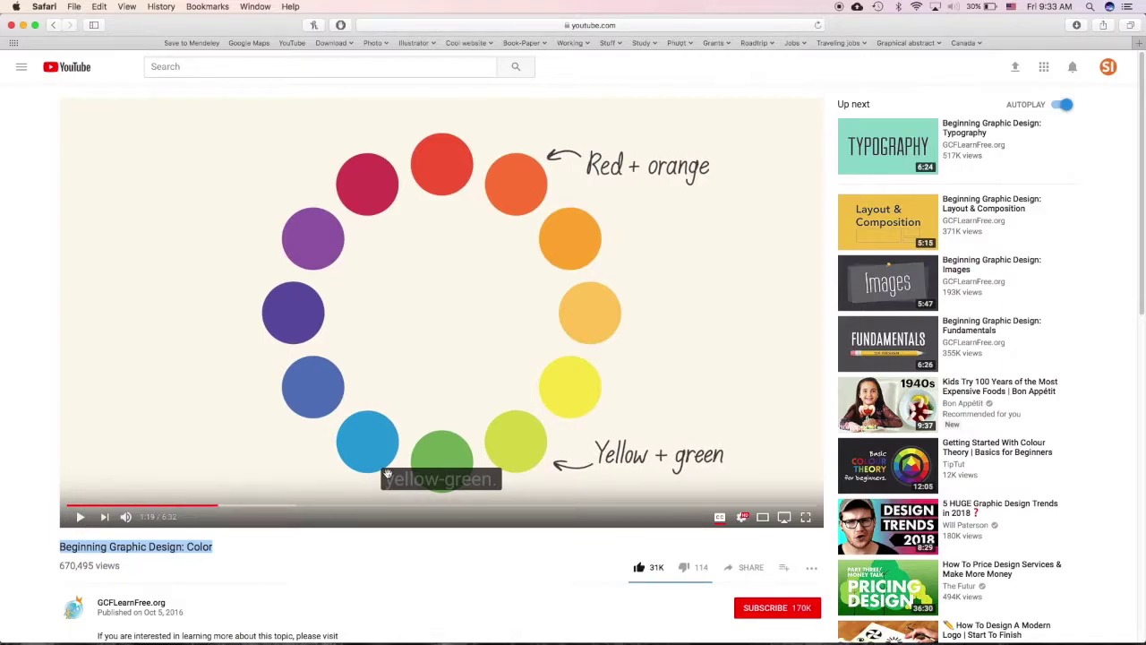
pyautogui.click(538, 25)
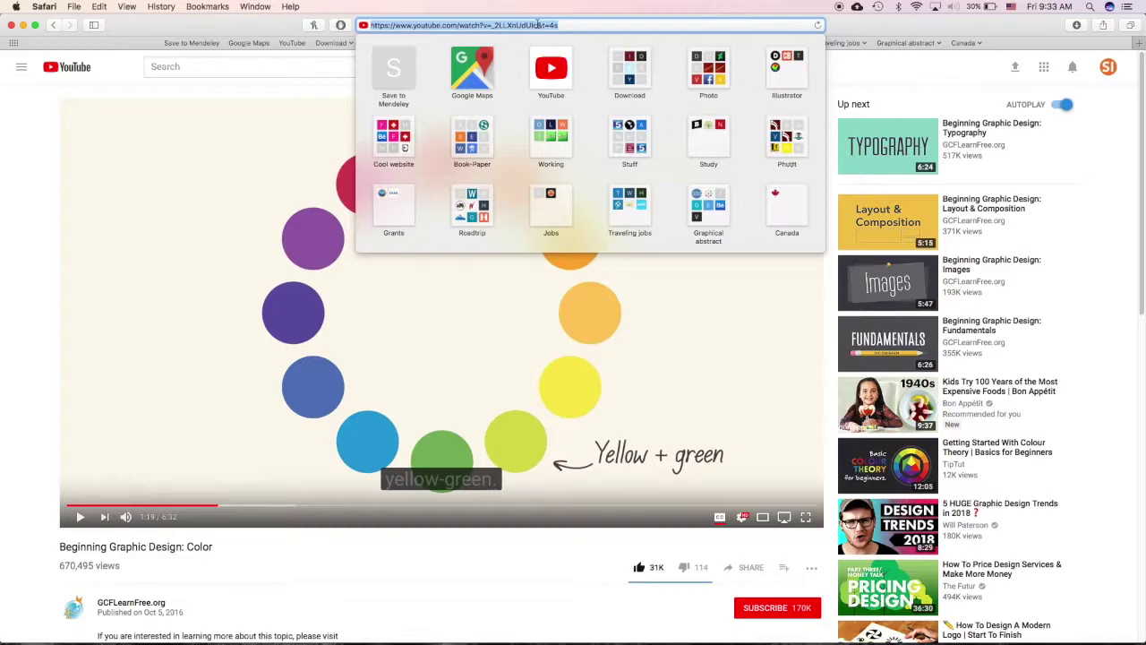
# Step: Load paletton.com to bring up the red AA3939 colour scheme designer
pyautogui.write('paletton.com')
pyautogui.press('Return')
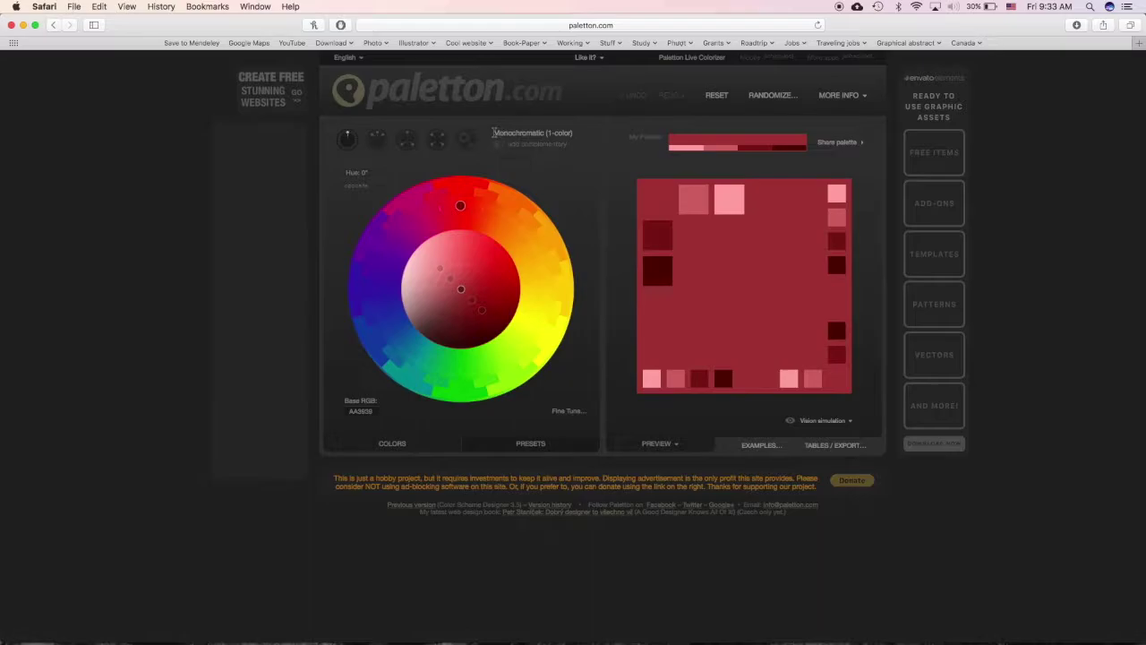
pyautogui.click(557, 131)
# Step: Add a complementary colour, rotate the base hue to yellow FFDD72 (77°), and choose Adjacent colors
pyautogui.click(503, 148)
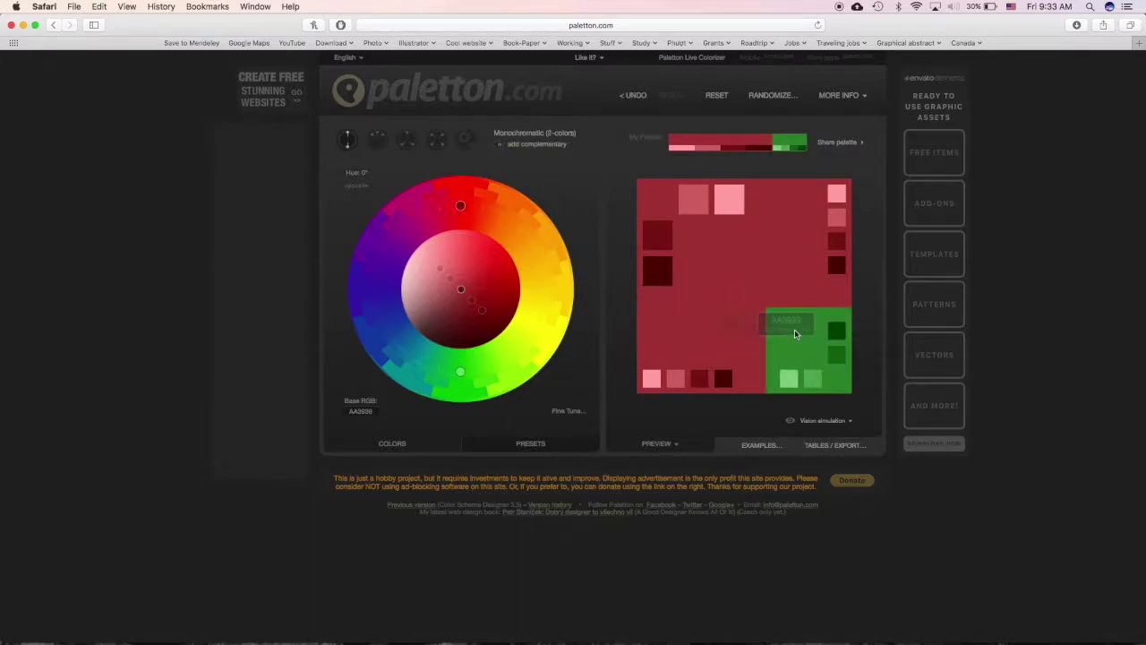
pyautogui.moveTo(460, 206); pyautogui.dragTo(384, 299)
pyautogui.moveTo(459, 290); pyautogui.dragTo(451, 260)
pyautogui.moveTo(391, 325); pyautogui.dragTo(524, 342)
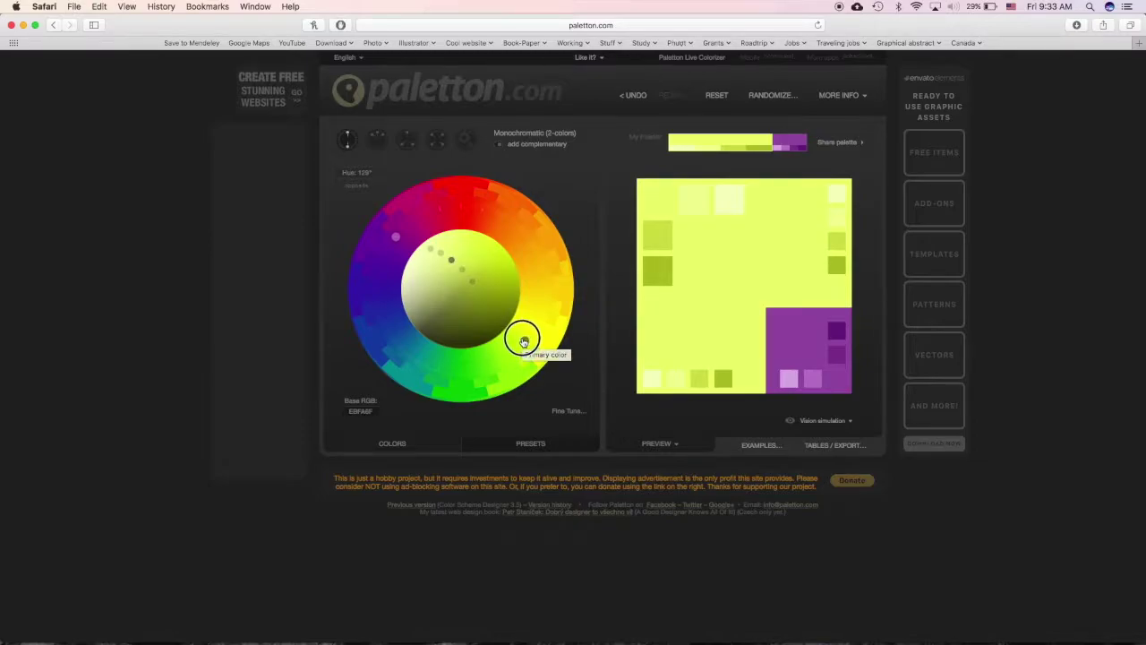
pyautogui.moveTo(523, 342); pyautogui.dragTo(541, 270)
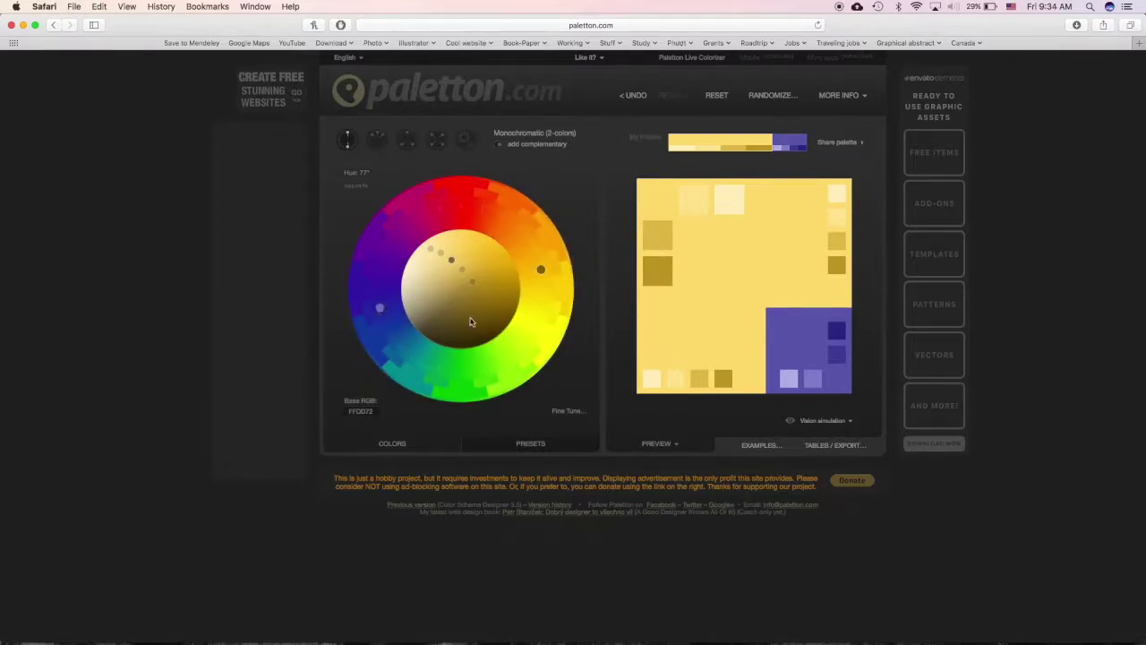
pyautogui.click(377, 141)
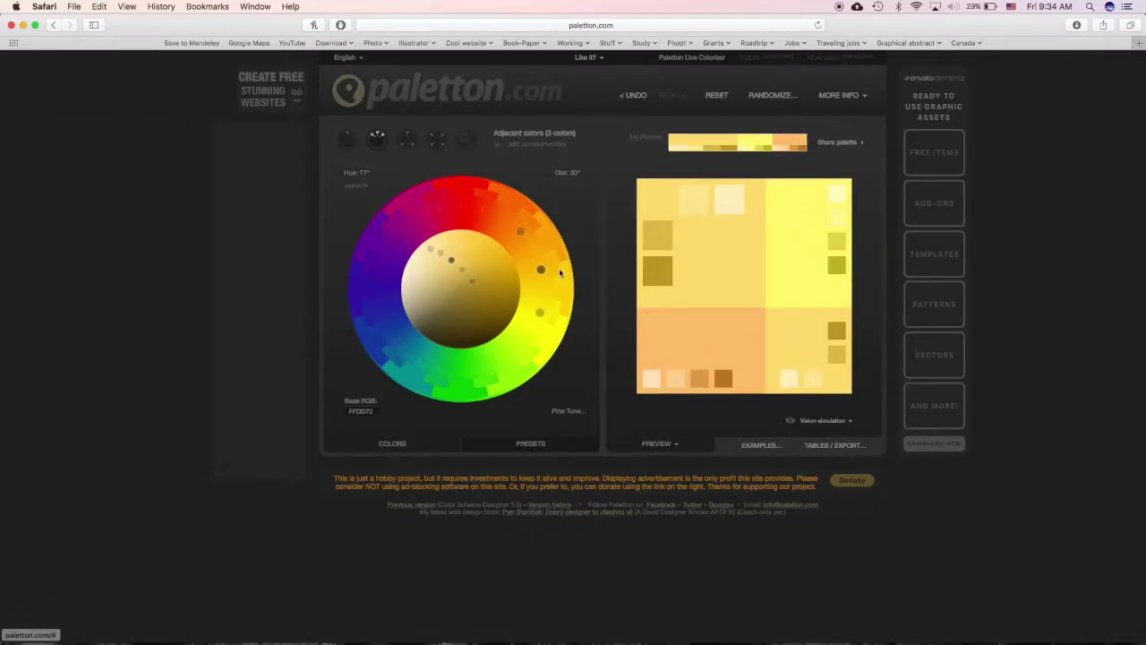
# Step: Shift the base hue to orange, add complementary blue 4C8BA3, and narrow the distance to 17°
pyautogui.moveTo(540, 269); pyautogui.dragTo(504, 230)
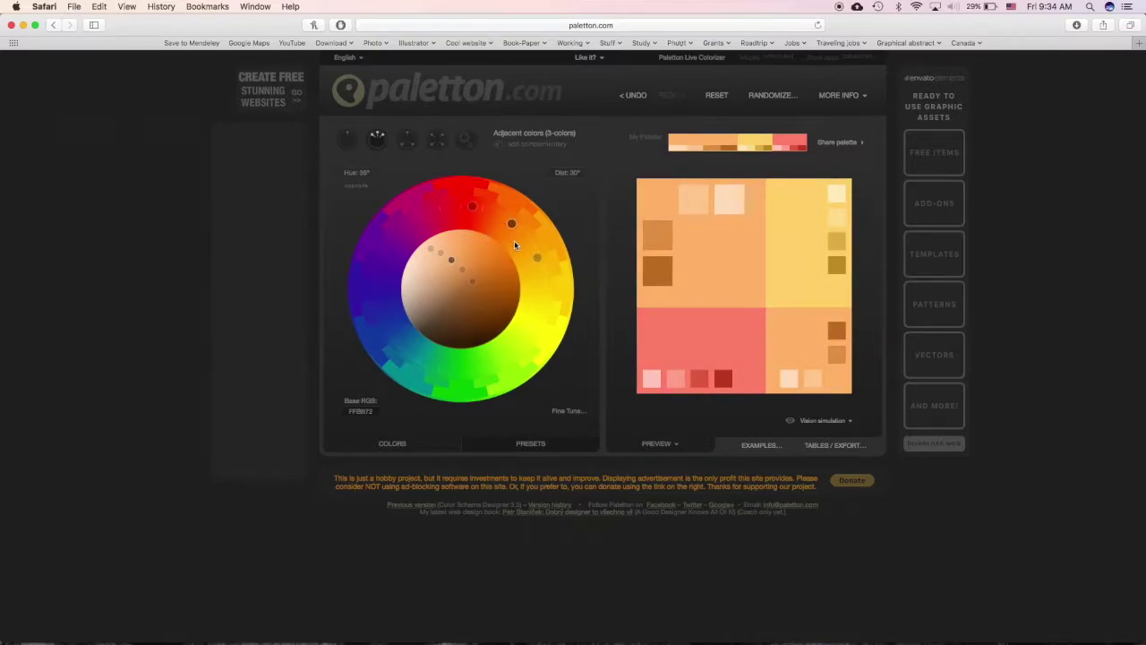
pyautogui.click(499, 145)
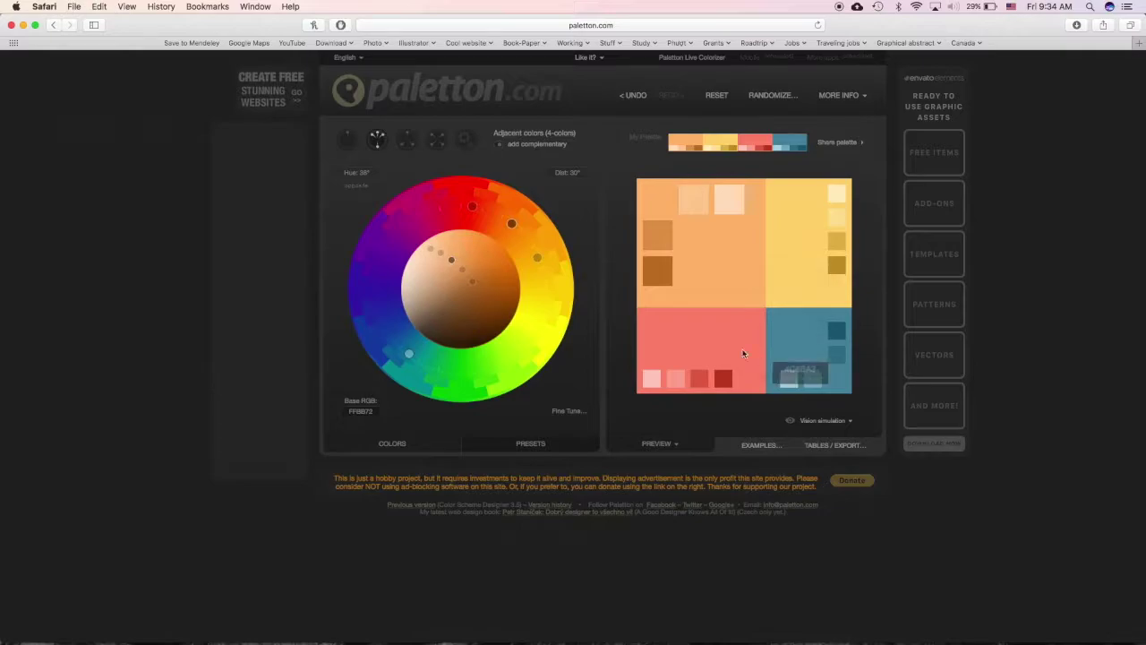
pyautogui.moveTo(538, 258)
pyautogui.mouseDown()
pyautogui.moveTo(538, 276)
pyautogui.moveTo(527, 234)
pyautogui.moveTo(529, 246)
pyautogui.mouseUp()
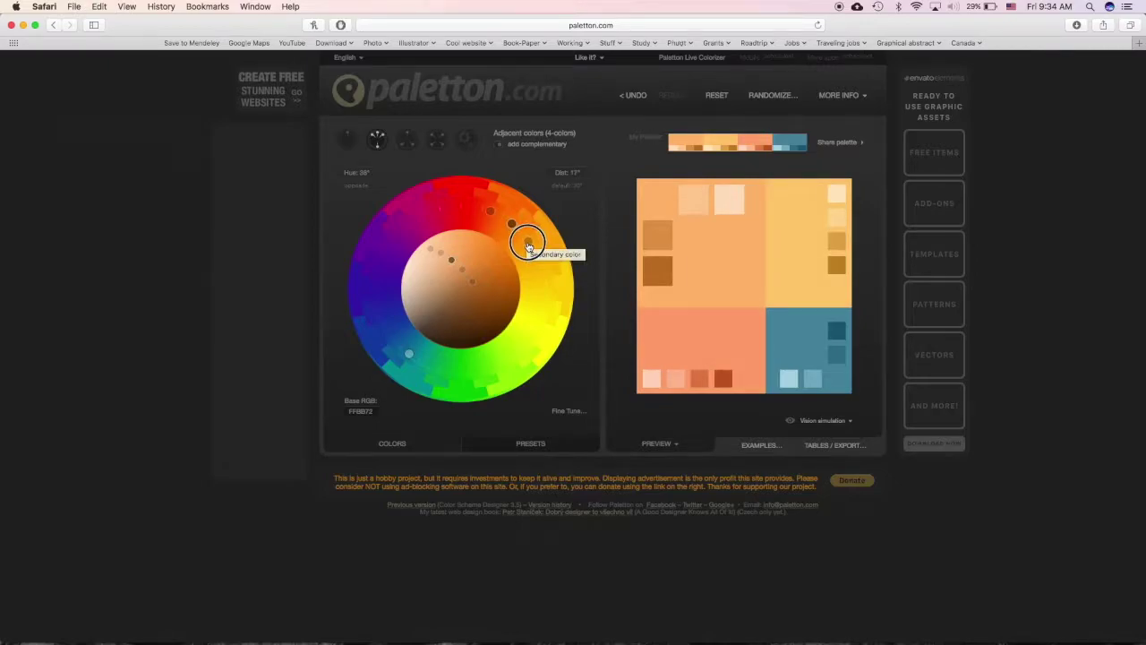
# Step: Make the blue preview colour 4C8BA3 the palette's base colour
pyautogui.moveTo(788, 335)
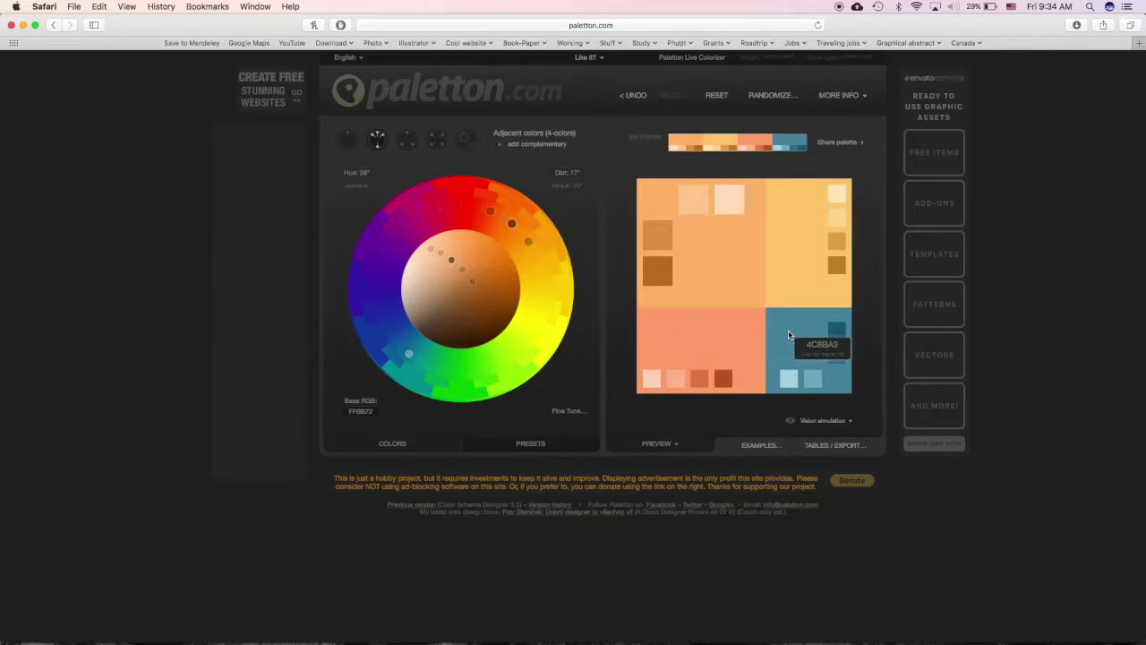
pyautogui.rightClick(788, 334)
pyautogui.click(786, 333)
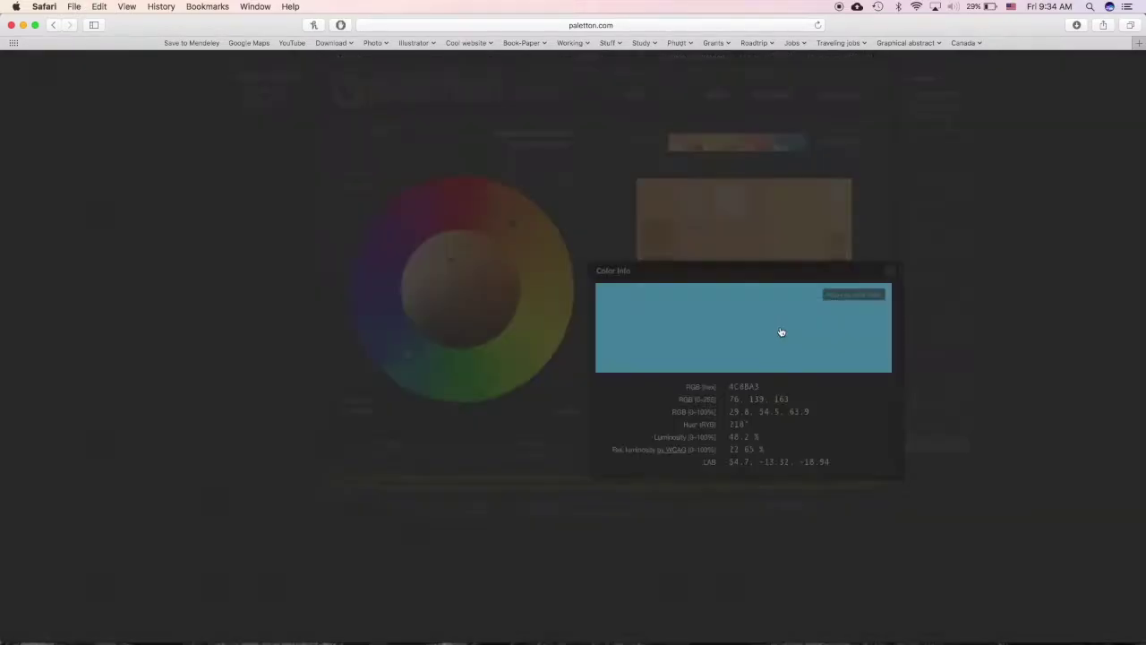
pyautogui.click(842, 299)
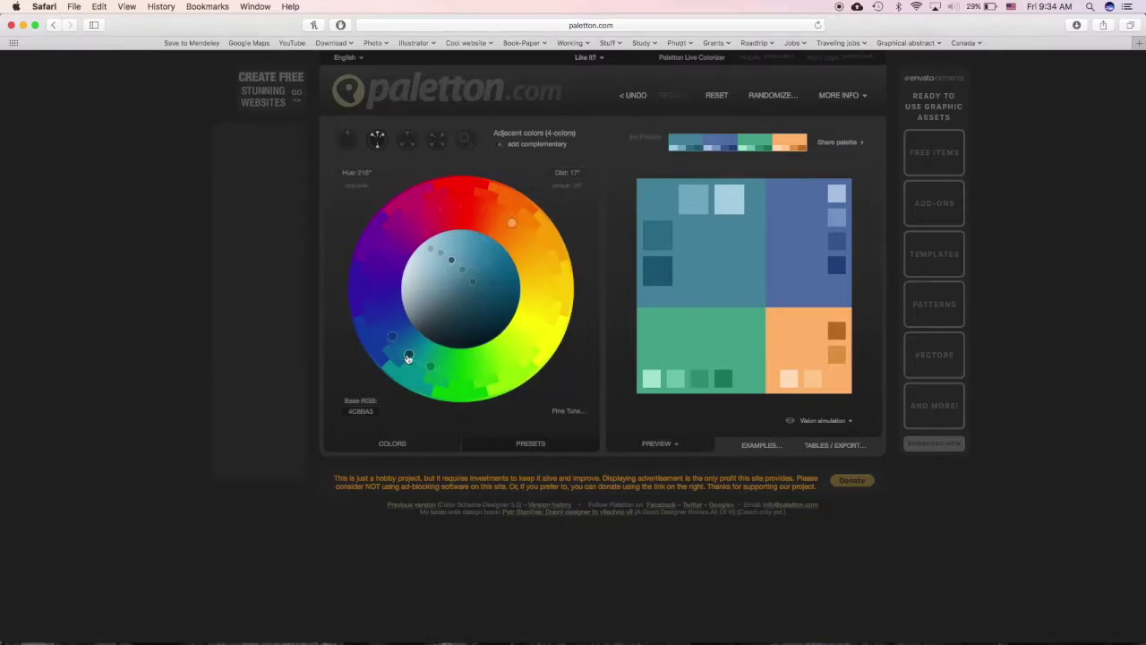
# Step: Fine-tune the adjacent hue spacing and slightly darken the palette shades
pyautogui.moveTo(431, 370)
pyautogui.mouseDown()
pyautogui.moveTo(460, 369)
pyautogui.moveTo(434, 373)
pyautogui.mouseUp()
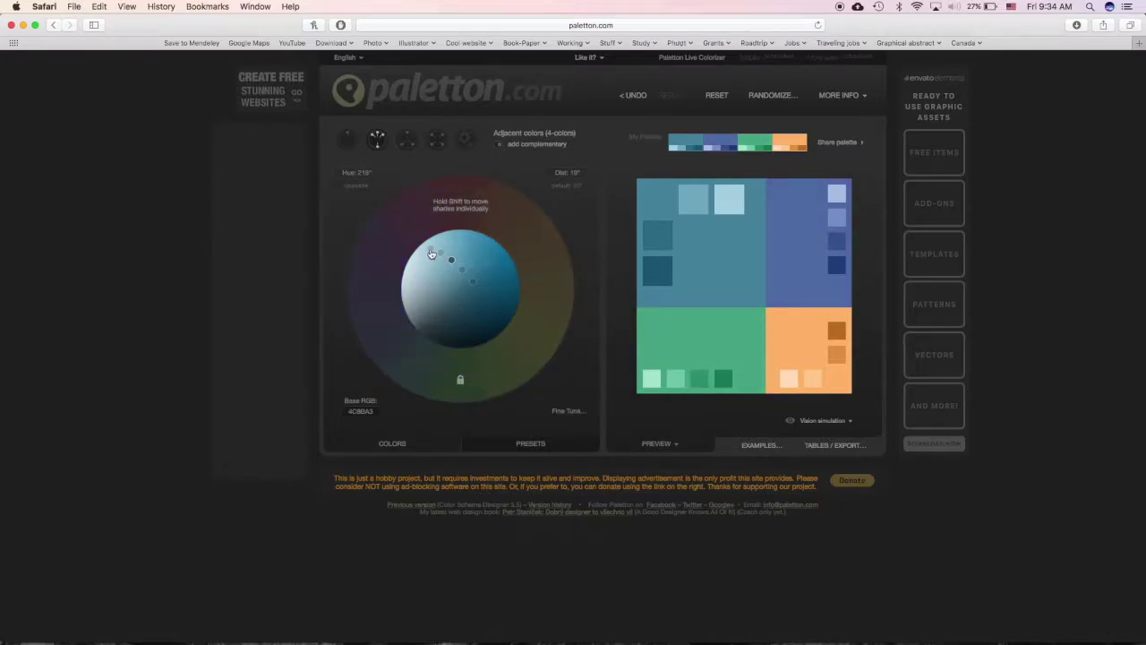
pyautogui.moveTo(430, 254); pyautogui.dragTo(432, 257)
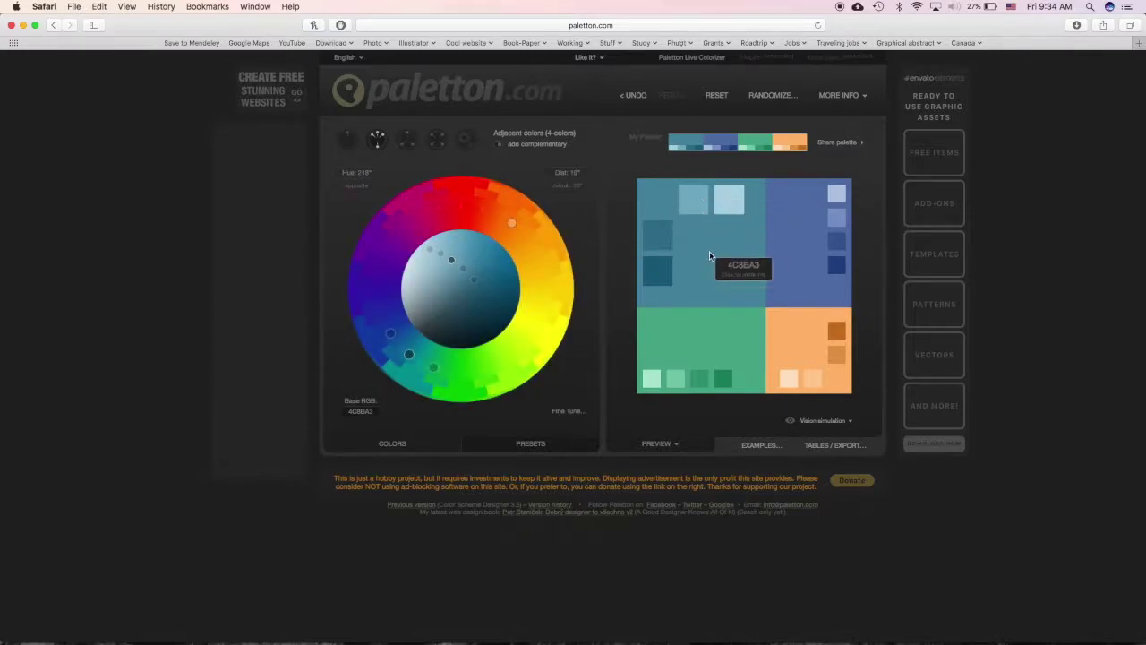
pyautogui.moveTo(474, 284)
pyautogui.mouseDown()
pyautogui.moveTo(496, 297)
pyautogui.moveTo(478, 294)
pyautogui.mouseUp()
pyautogui.click(481, 293)
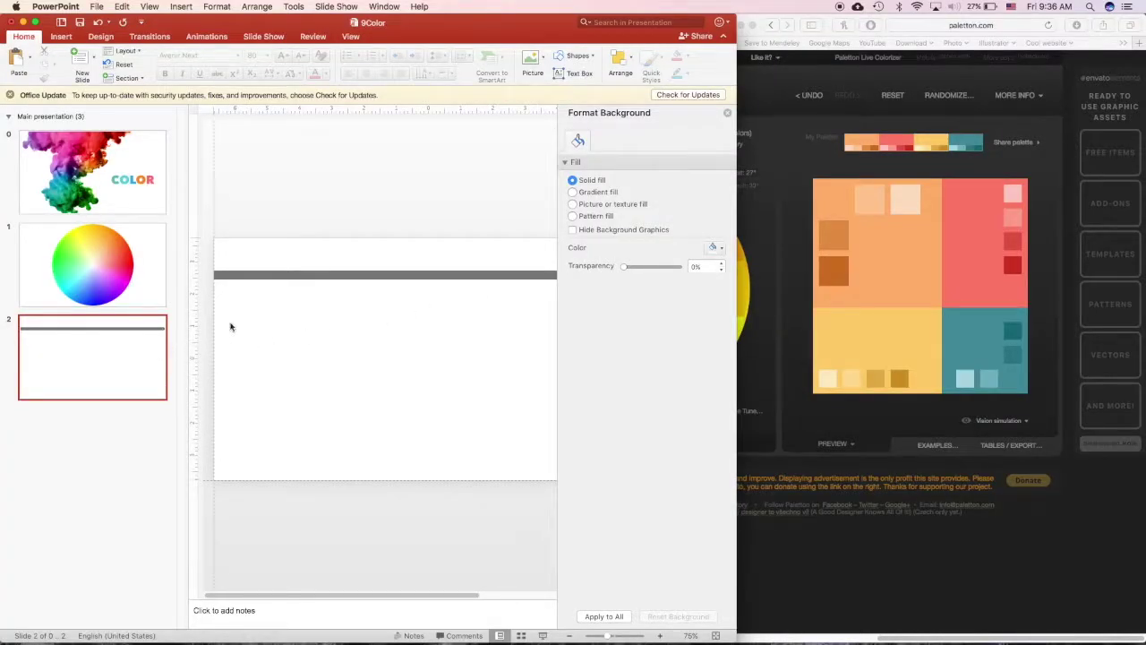
# Step: Switch to Slide Master view, select the top master slide, and show its Colors schemes
pyautogui.click(349, 36)
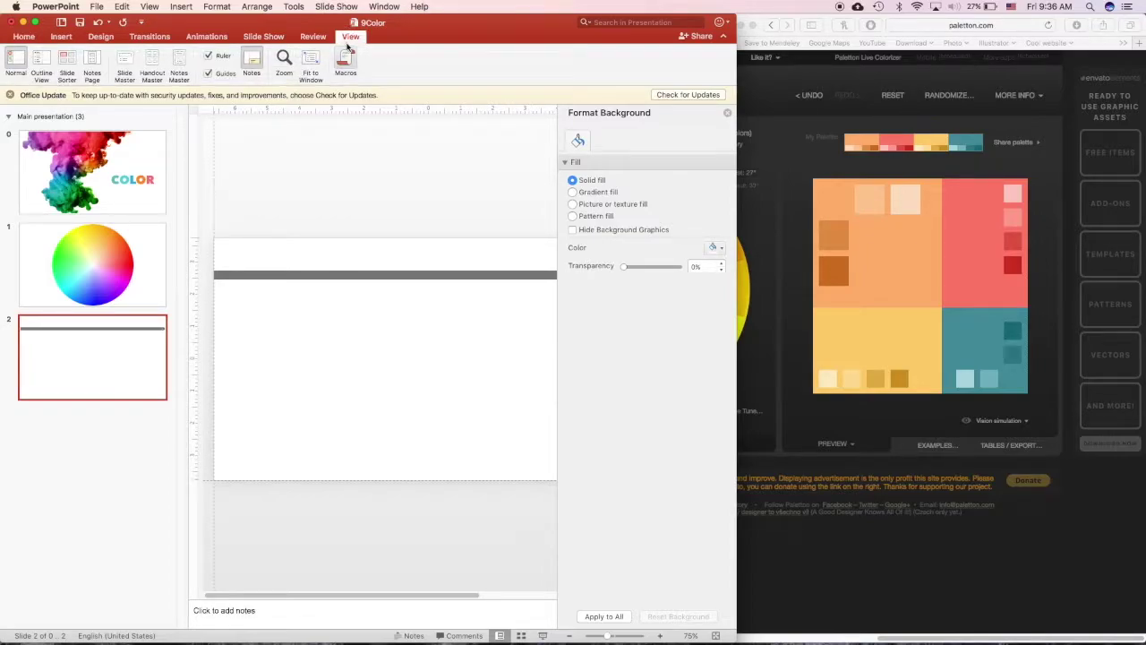
pyautogui.click(124, 62)
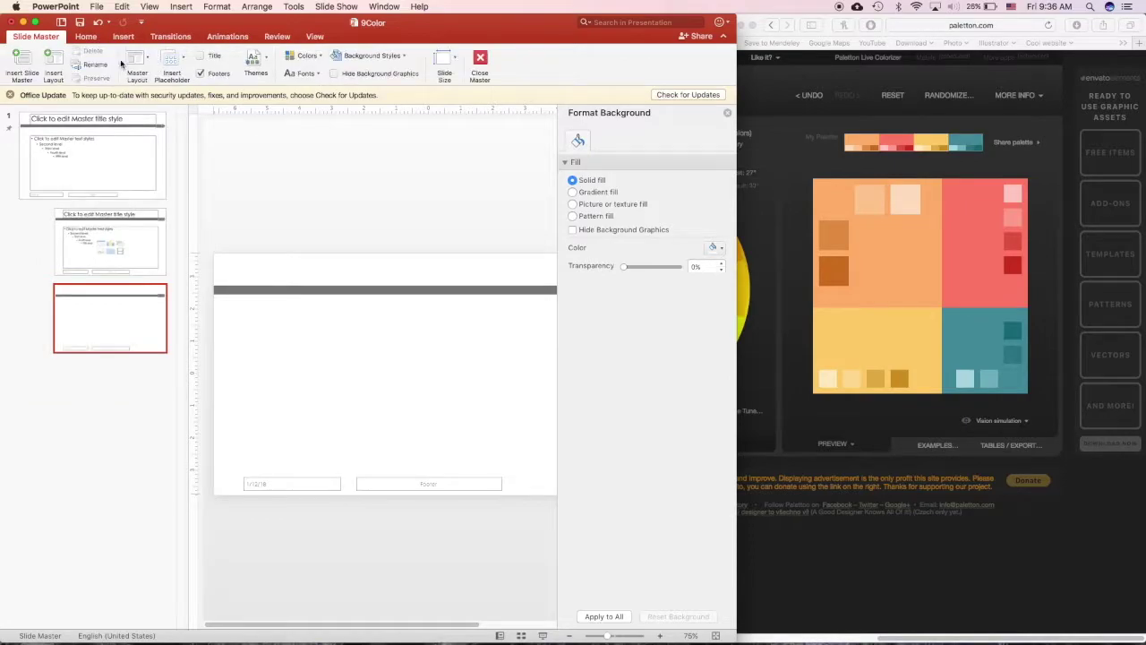
pyautogui.click(98, 159)
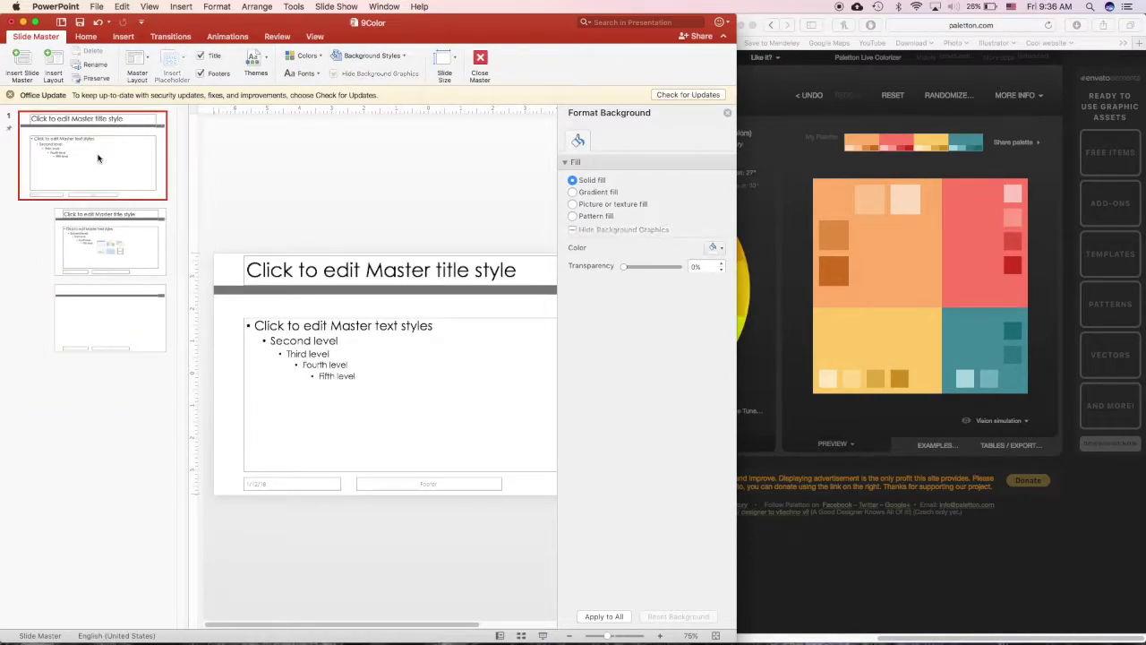
pyautogui.click(308, 57)
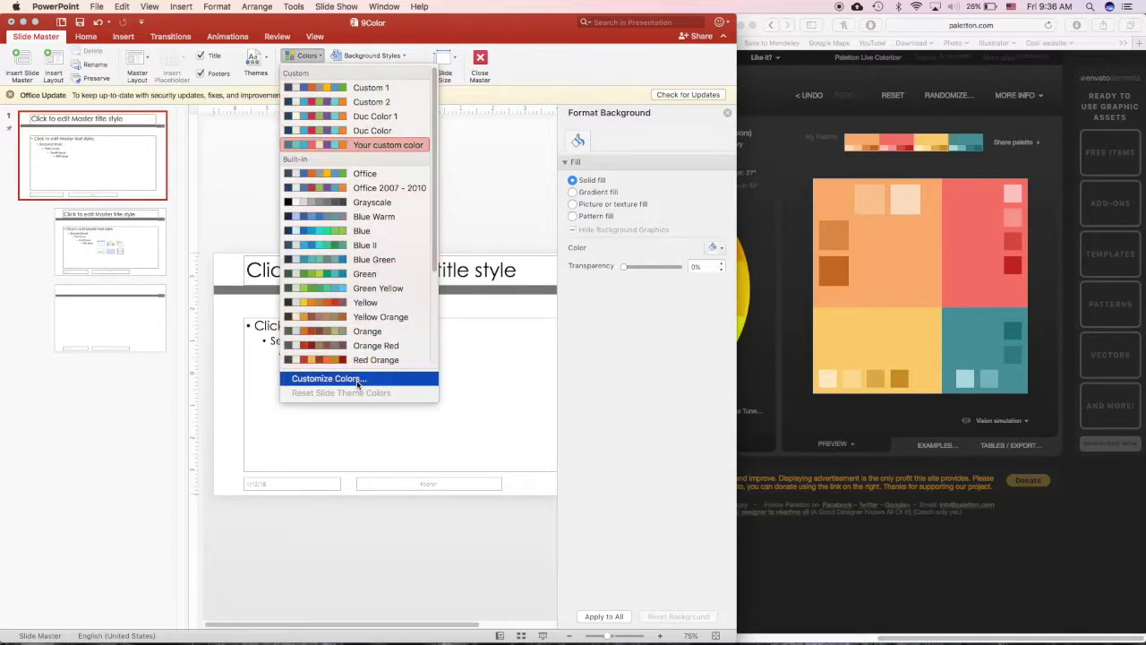
# Step: Start a new theme colour set and sample Paletton's teal for Accent 1
pyautogui.scroll(-5, 362, 274)
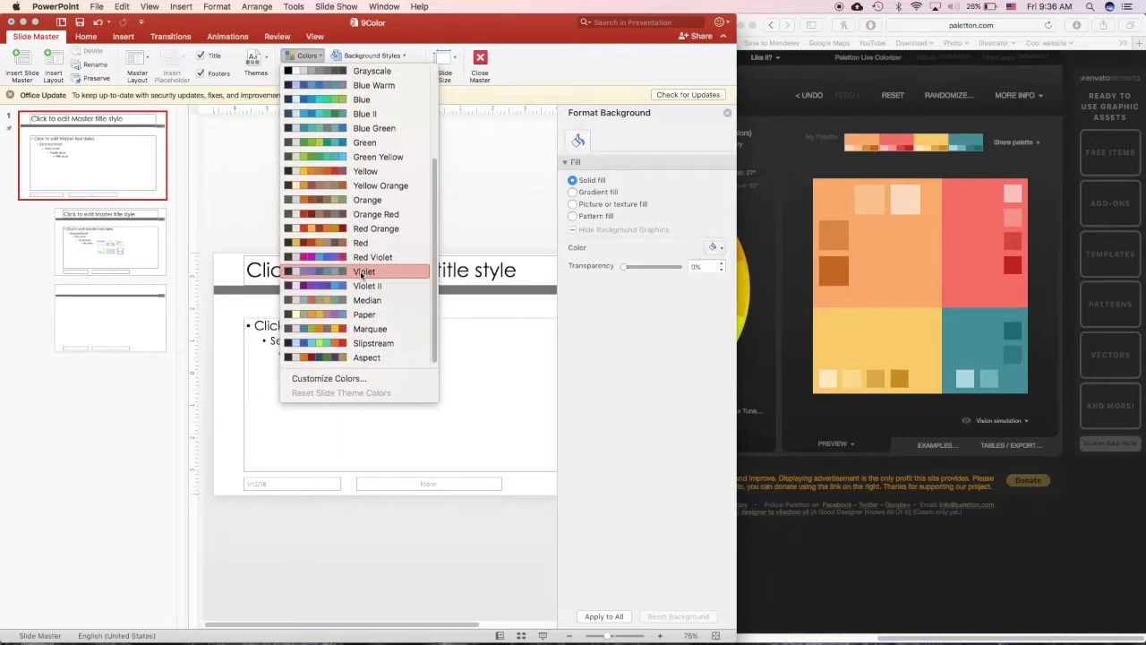
pyautogui.click(363, 379)
pyautogui.moveTo(635, 105); pyautogui.dragTo(453, 107)
pyautogui.click(298, 222)
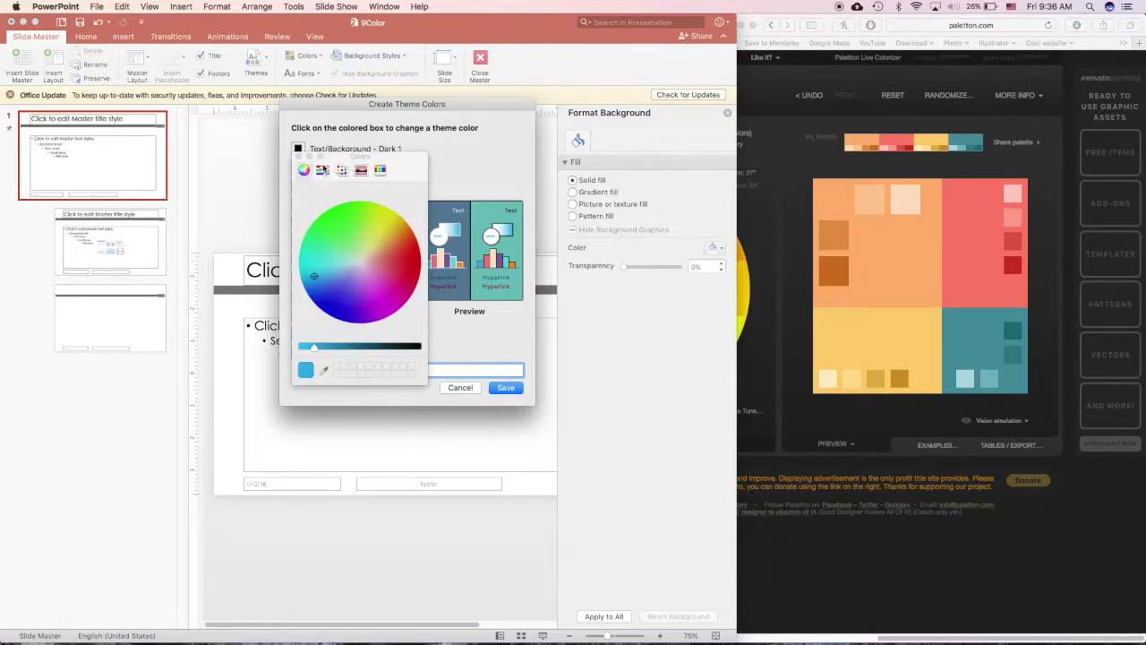
pyautogui.click(325, 371)
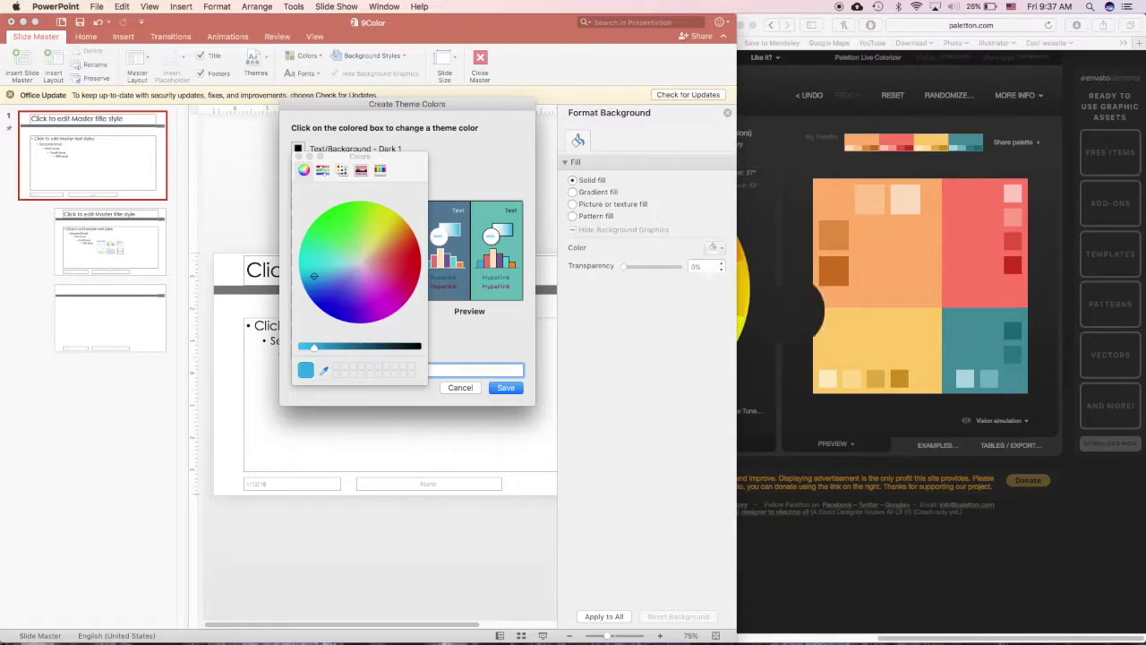
pyautogui.click(979, 341)
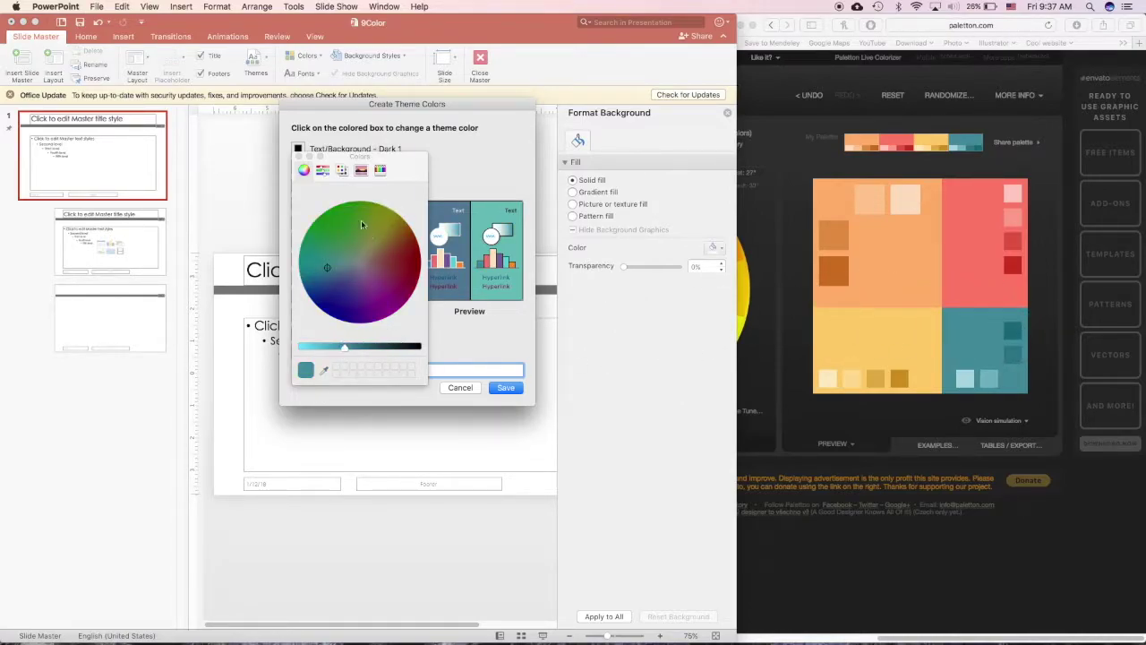
# Step: Sample Paletton's red for Accent 5 and save the set as Custom 3
pyautogui.moveTo(355, 175); pyautogui.dragTo(206, 181)
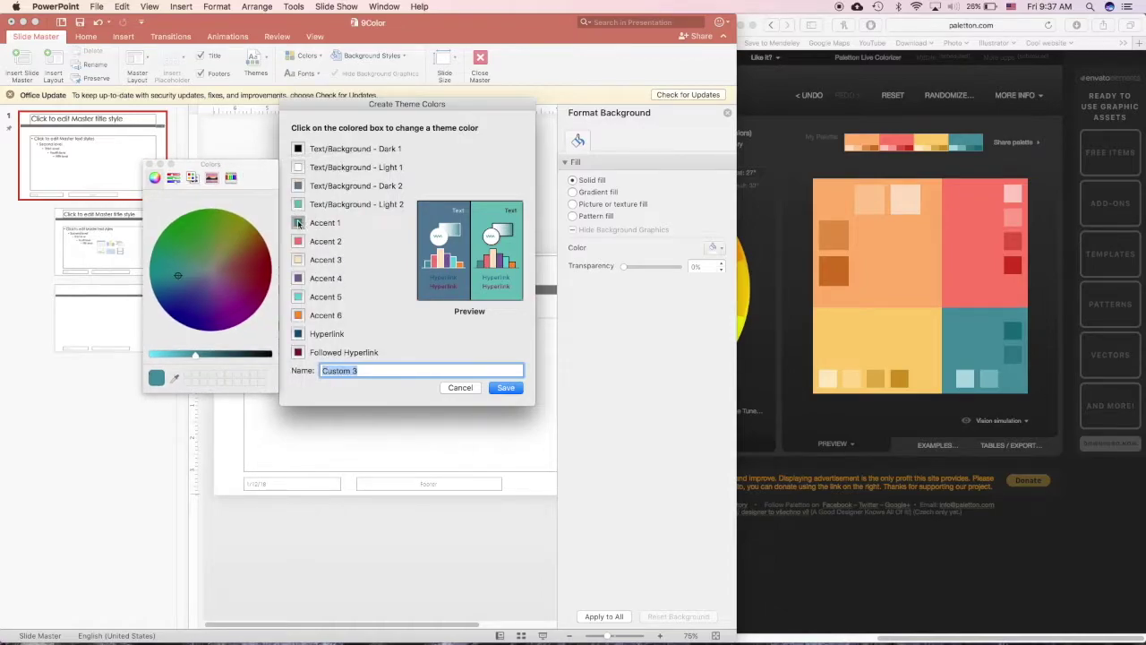
pyautogui.click(296, 302)
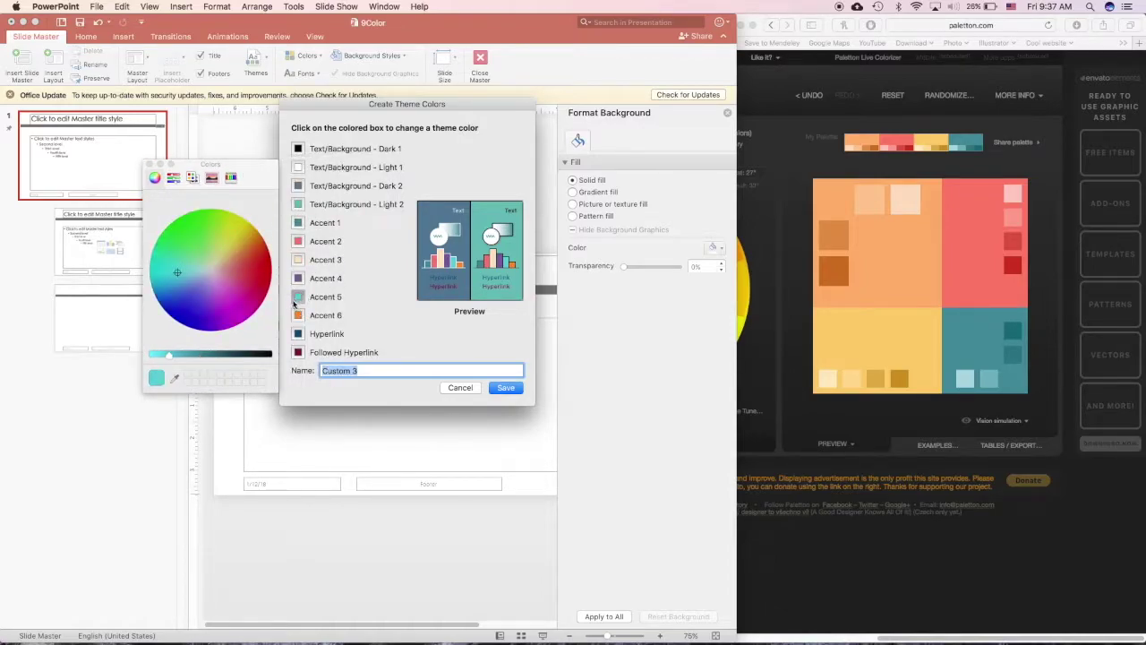
pyautogui.click(174, 377)
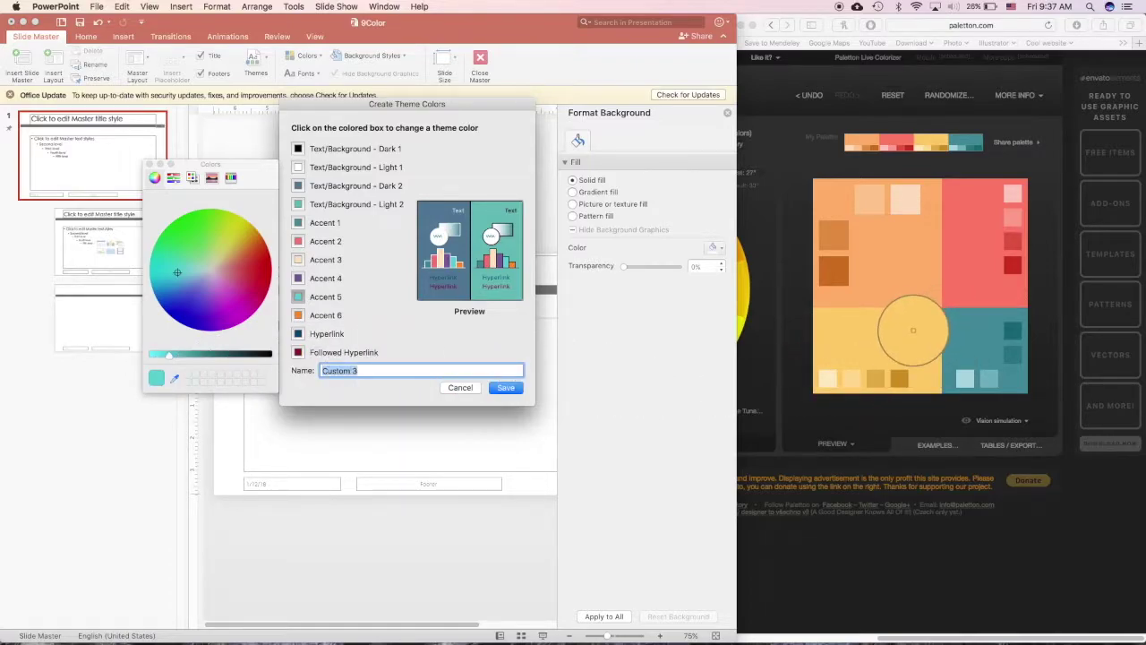
pyautogui.click(956, 291)
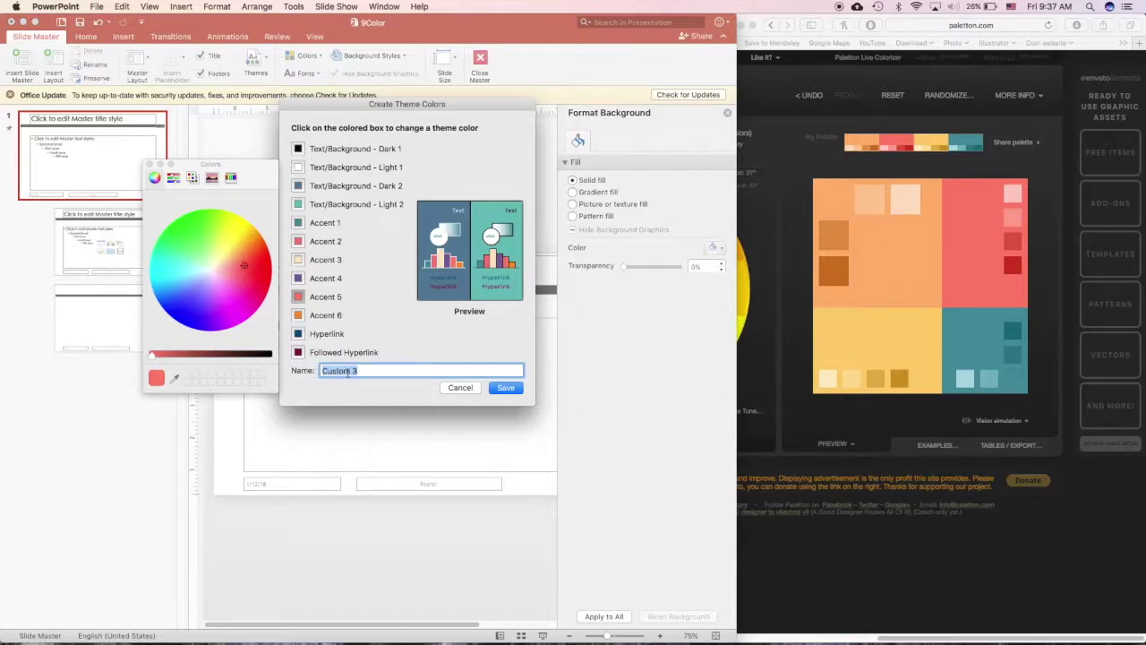
pyautogui.click(504, 388)
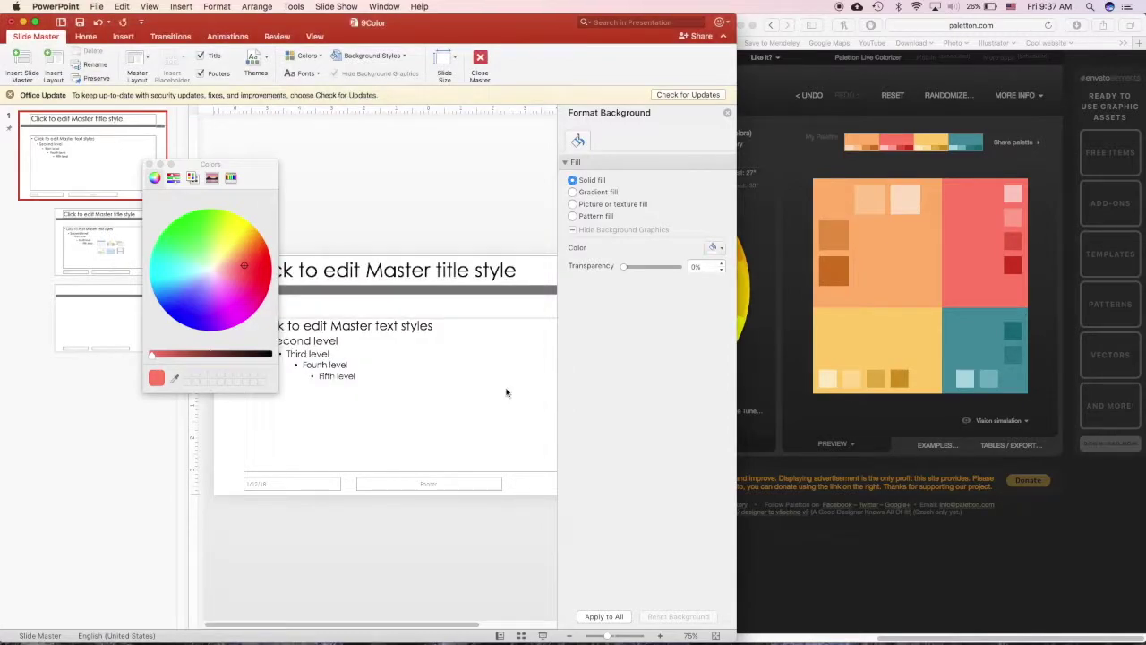
# Step: Apply the custom theme colour set to the master and exit Slide Master view
pyautogui.click(150, 164)
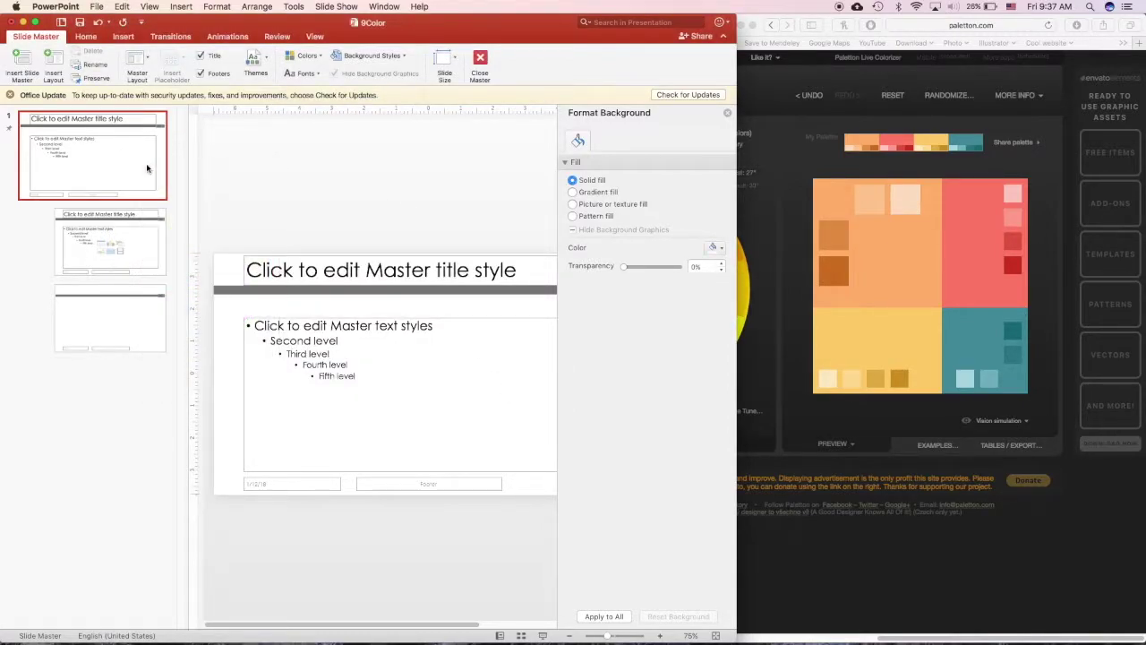
pyautogui.click(304, 56)
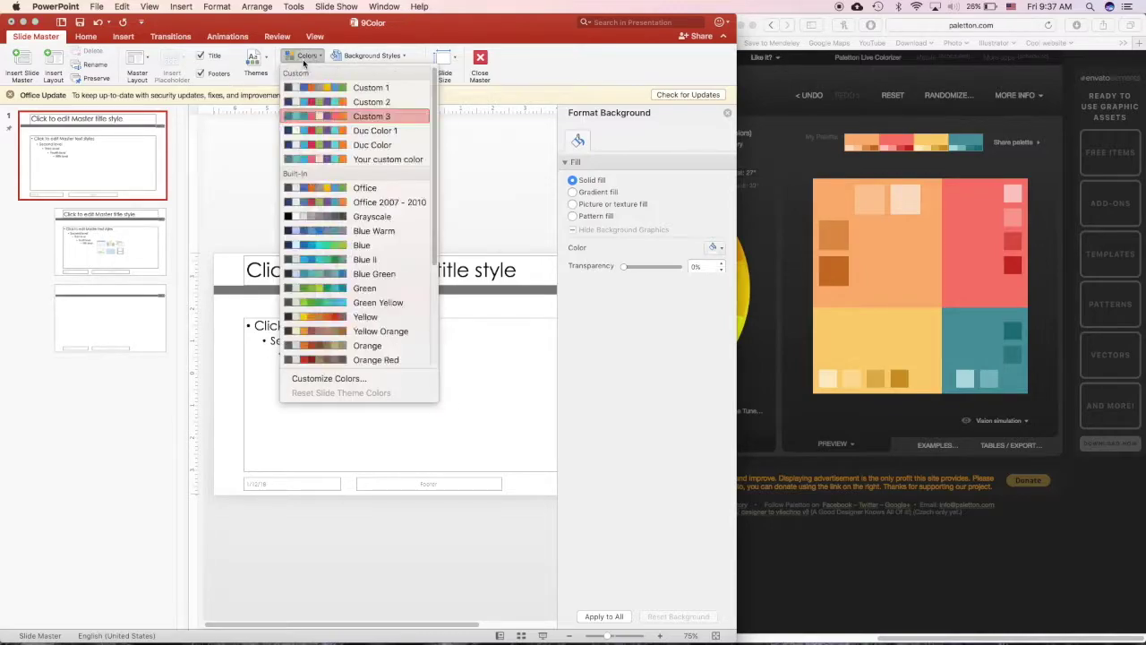
pyautogui.click(328, 160)
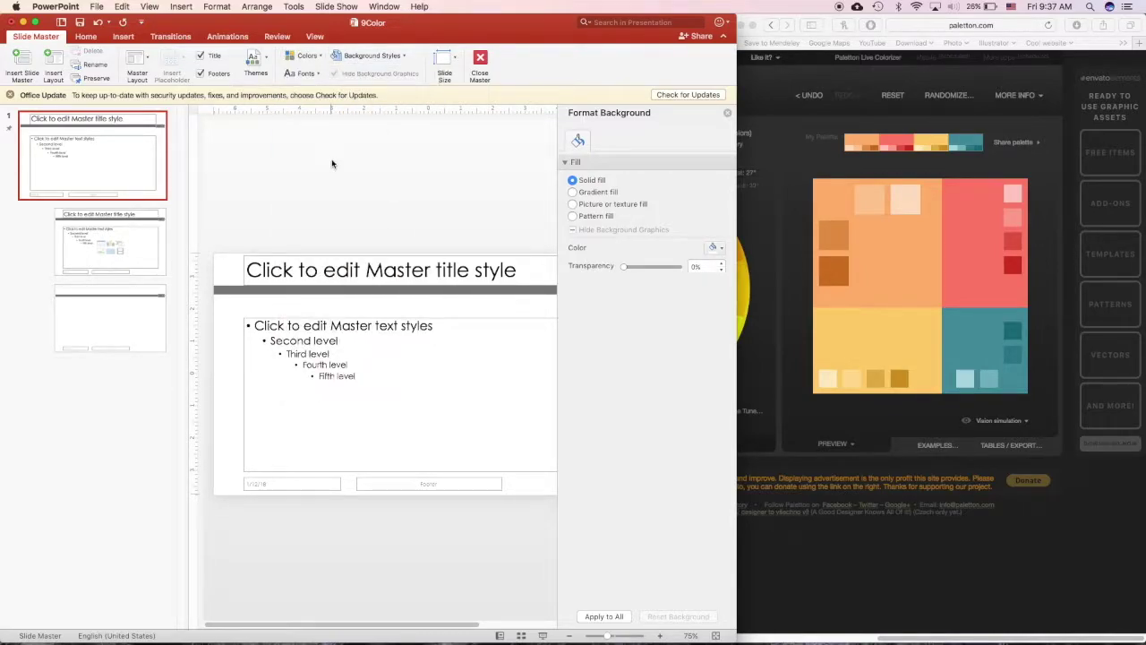
pyautogui.click(481, 63)
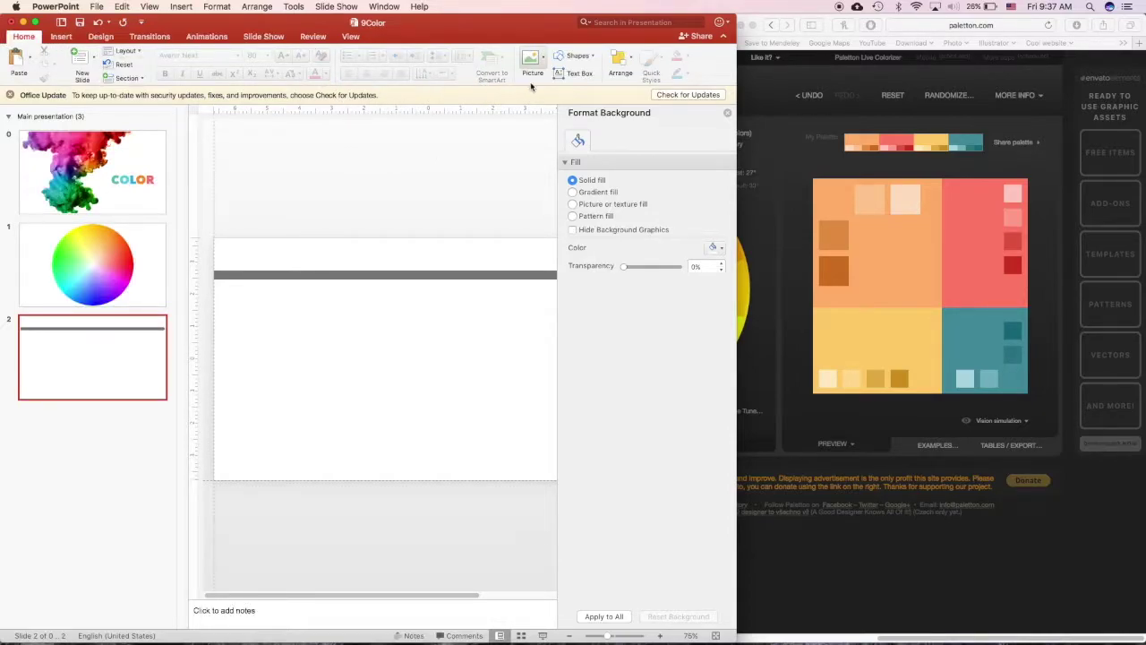
# Step: Draw a circle in the middle of slide 2 and fill it with the teal theme colour
pyautogui.click(573, 56)
pyautogui.click(639, 90)
pyautogui.moveTo(386, 366); pyautogui.dragTo(449, 400)
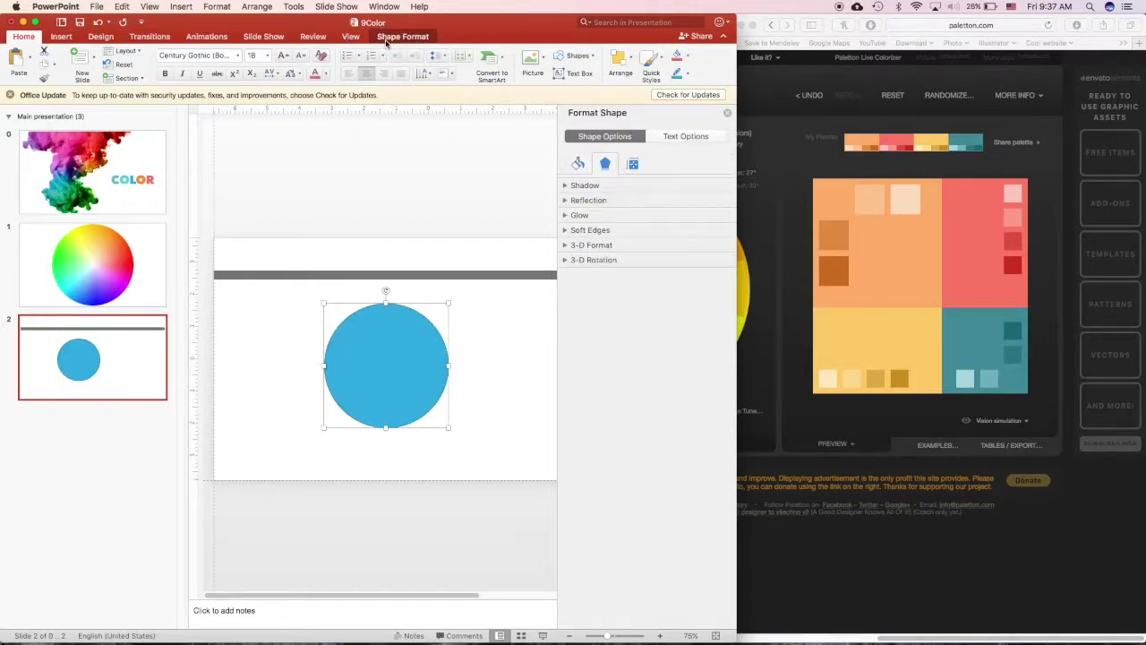
pyautogui.click(386, 42)
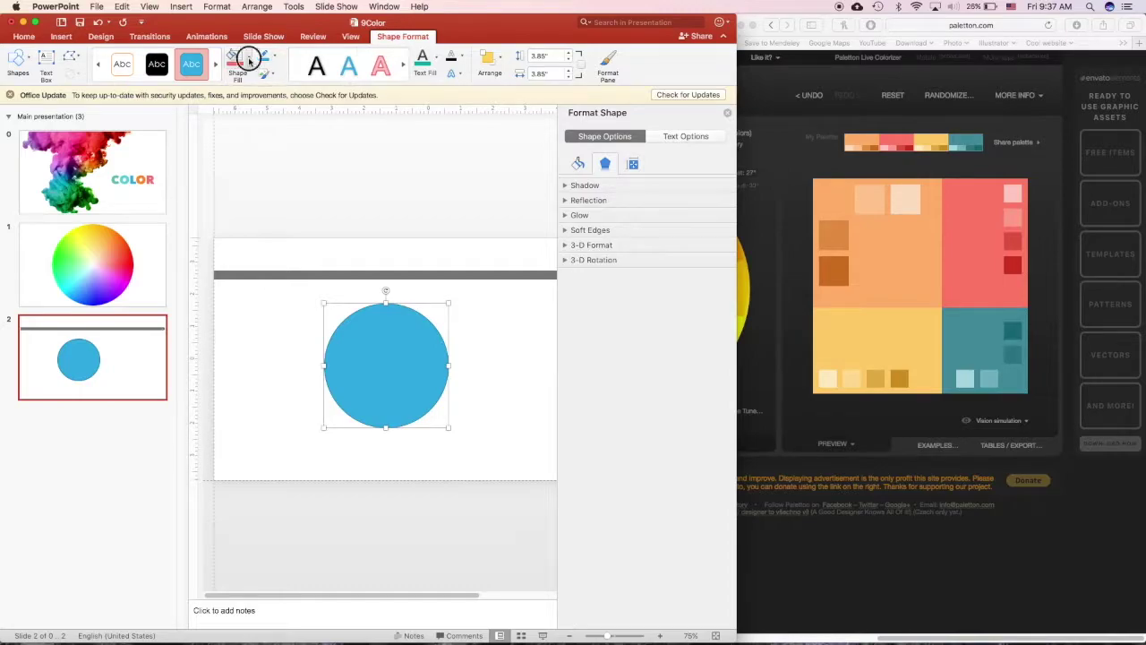
pyautogui.click(248, 60)
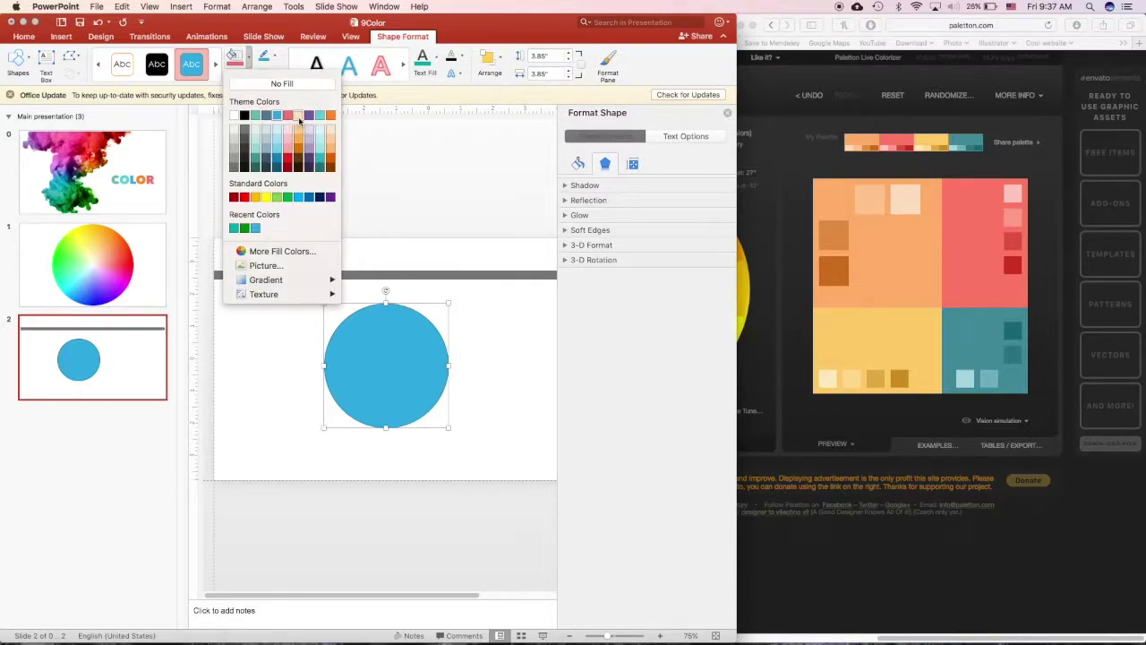
pyautogui.click(318, 117)
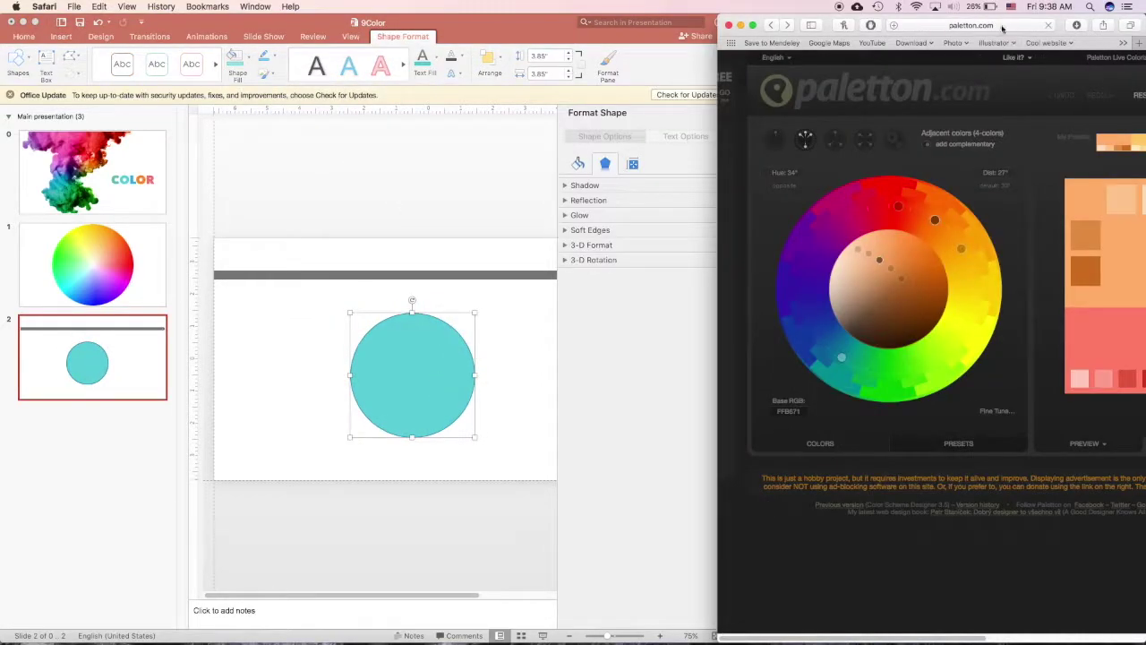
pyautogui.press('super+l')
# Step: Search Google Images for 'color palette' and place a rainbow palette image over the circle on slide 2
pyautogui.write('col')
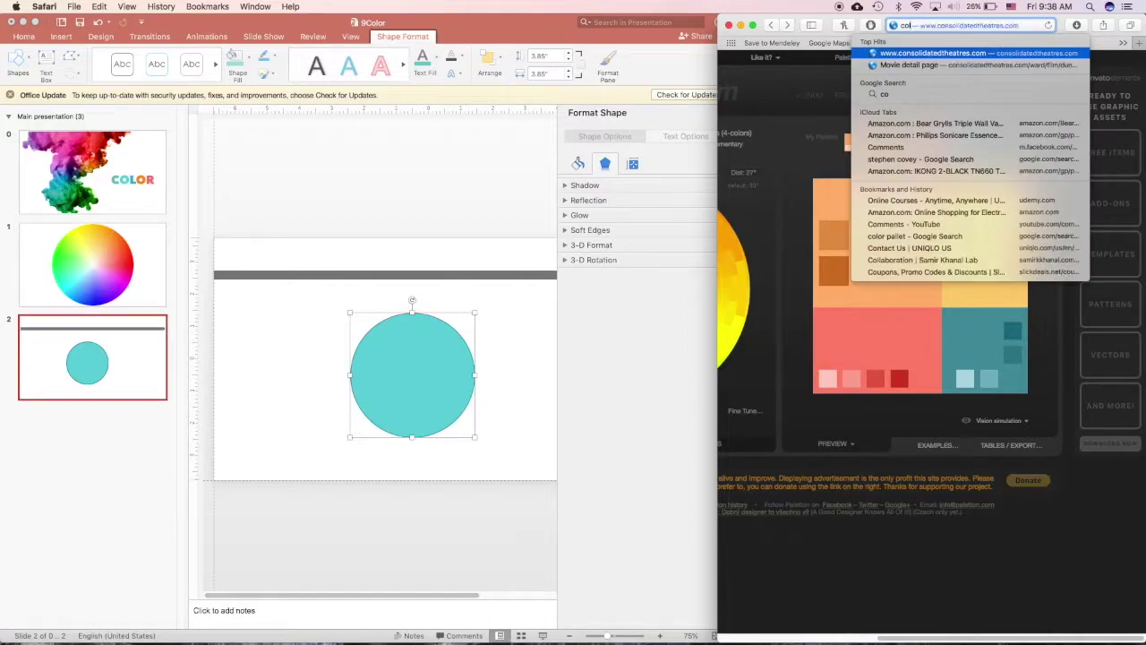
pyautogui.write('or palette')
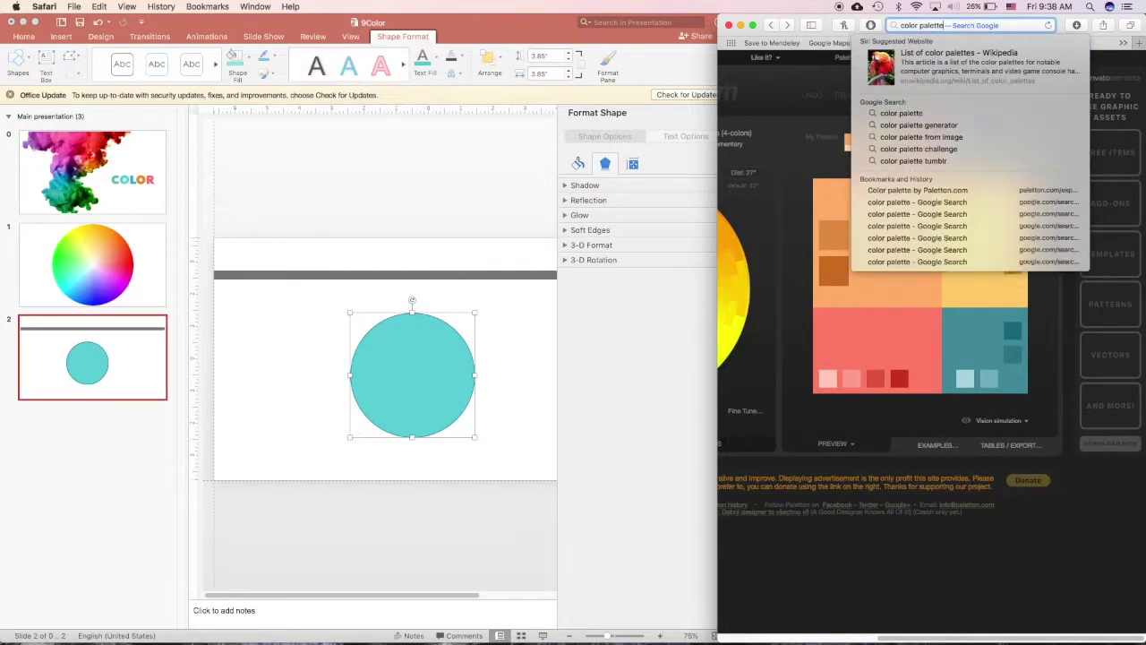
pyautogui.press('Return')
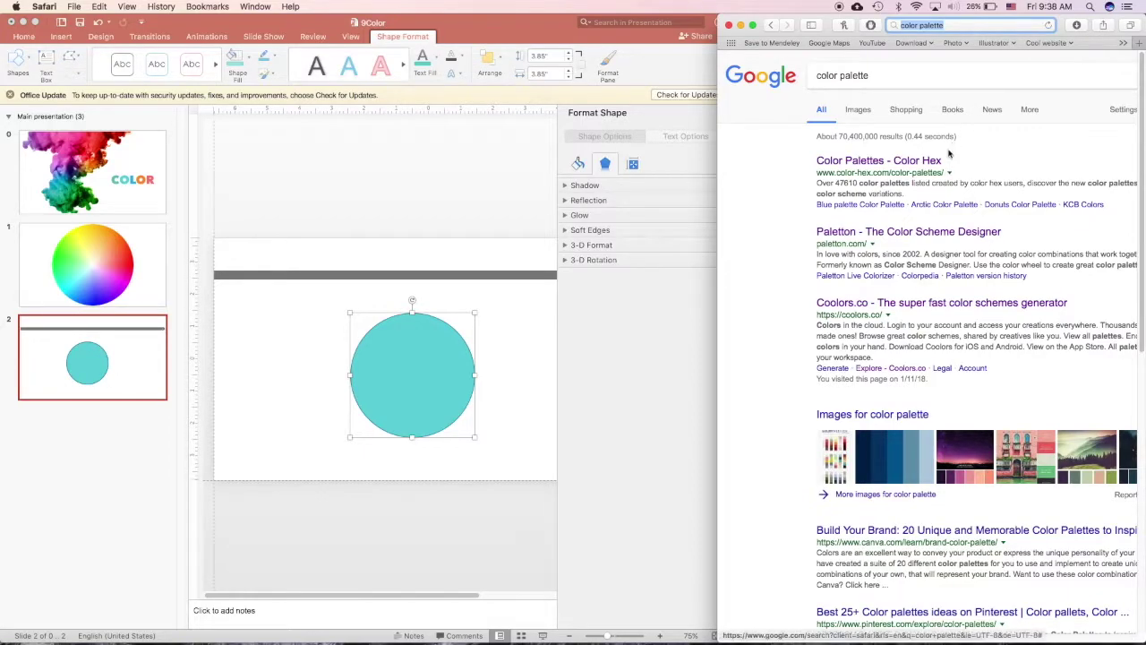
pyautogui.click(858, 109)
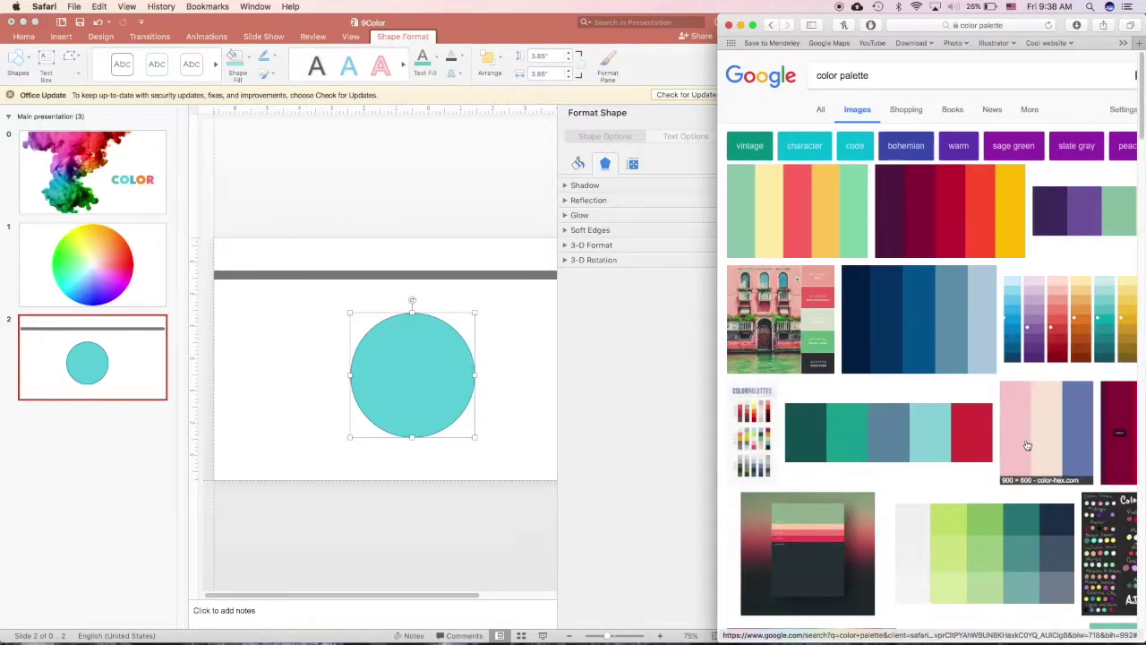
pyautogui.scroll(-3, 1061, 358)
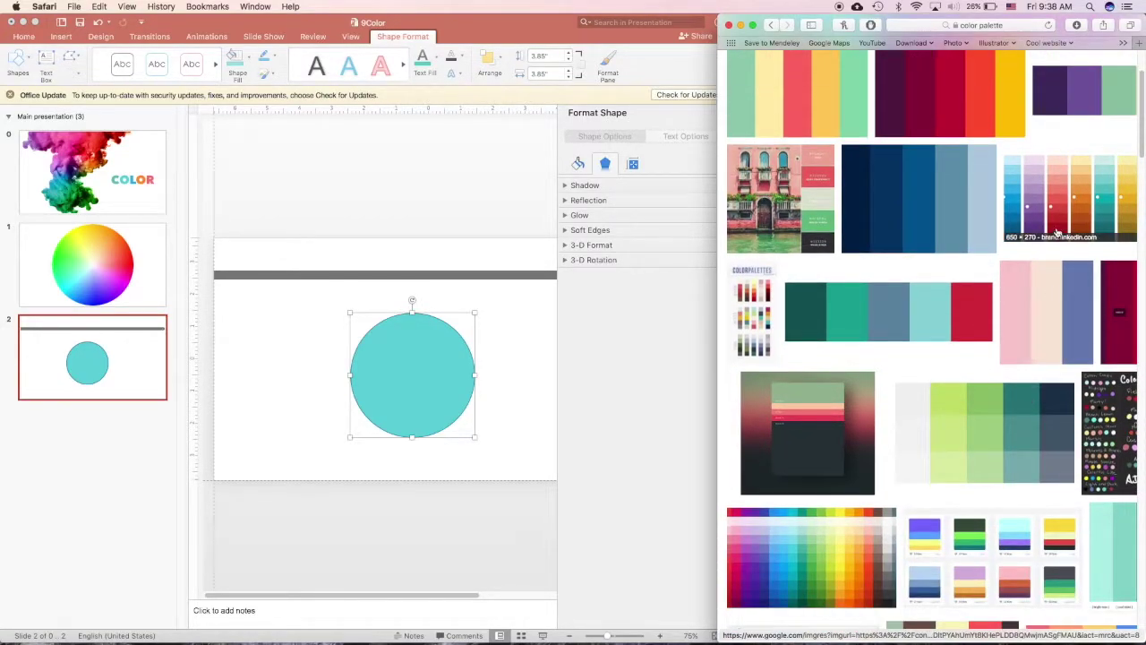
pyautogui.moveTo(1056, 231); pyautogui.dragTo(493, 400)
pyautogui.click(505, 410)
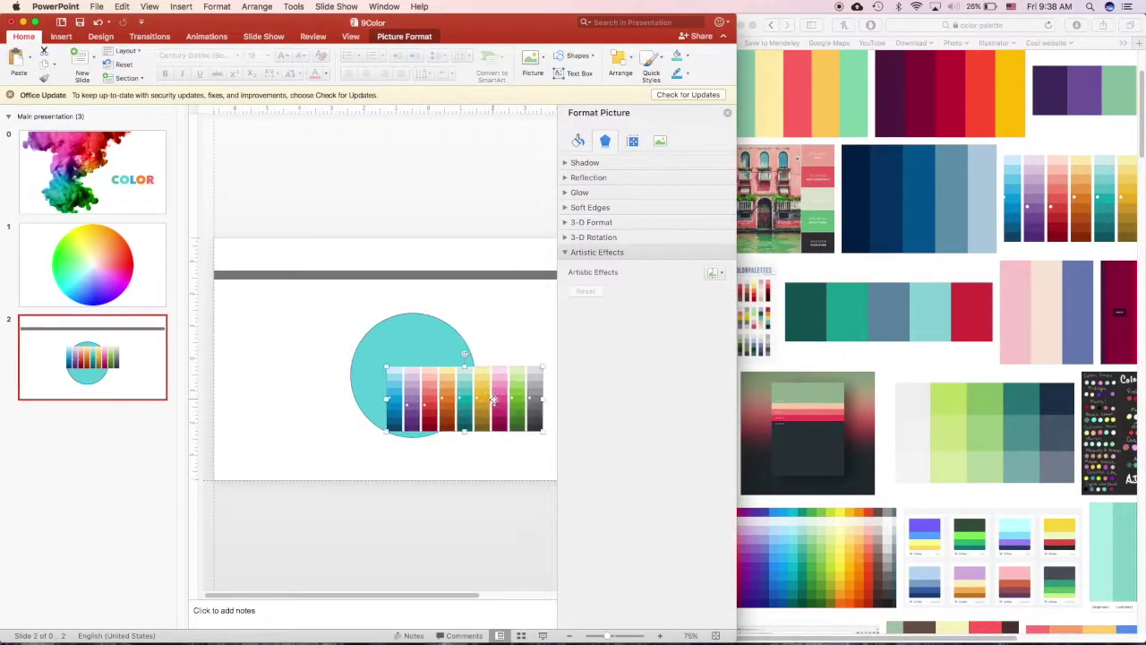
# Step: In Slide Master view, open the Customize Colors theme dialog, then cancel it unchanged
pyautogui.click(340, 38)
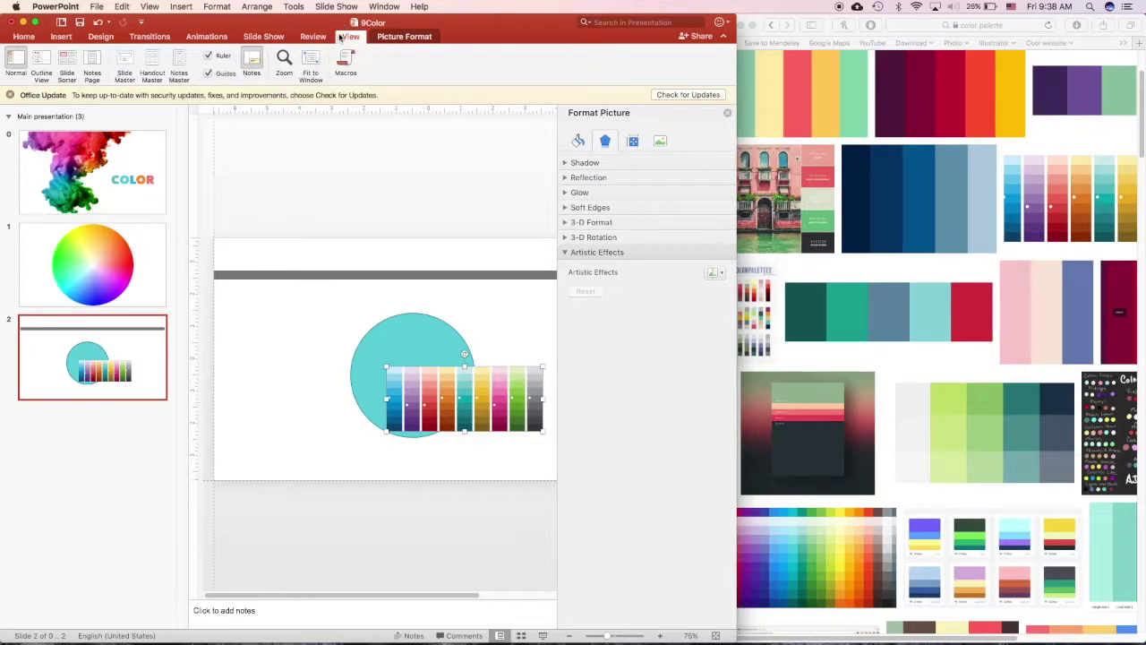
pyautogui.click(126, 71)
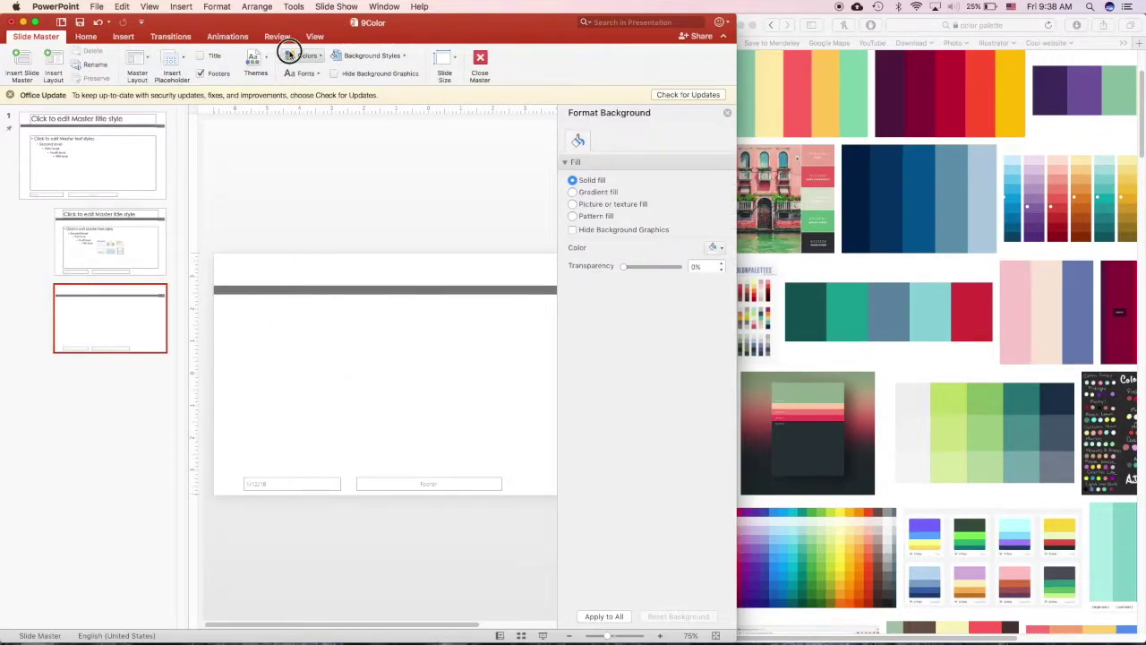
pyautogui.click(289, 54)
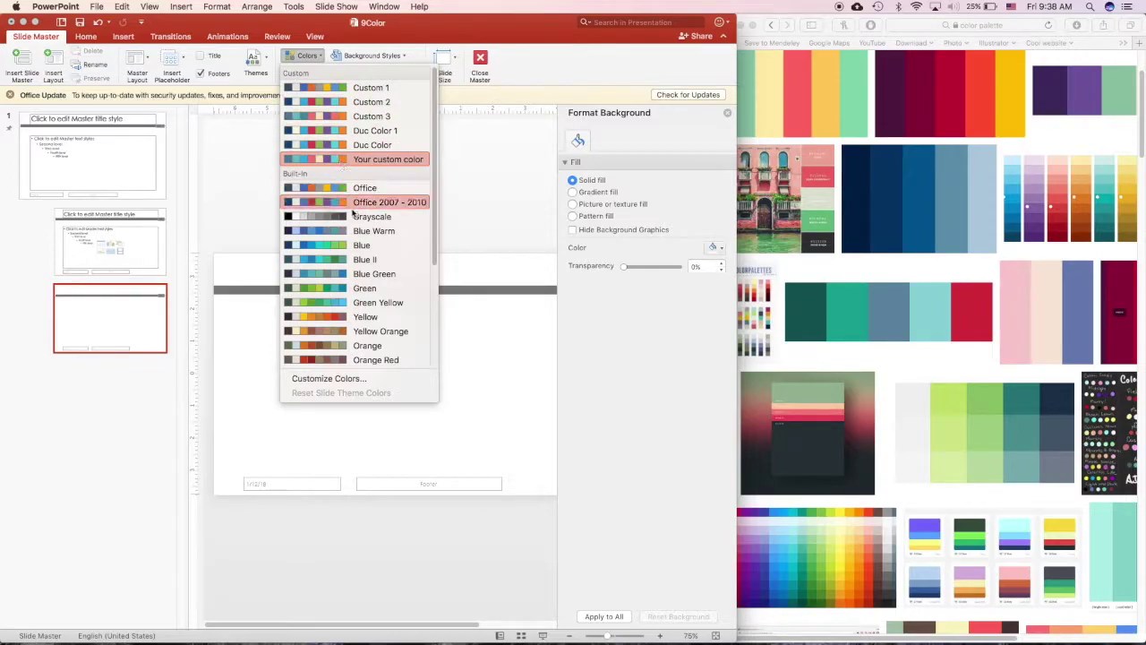
pyautogui.click(330, 380)
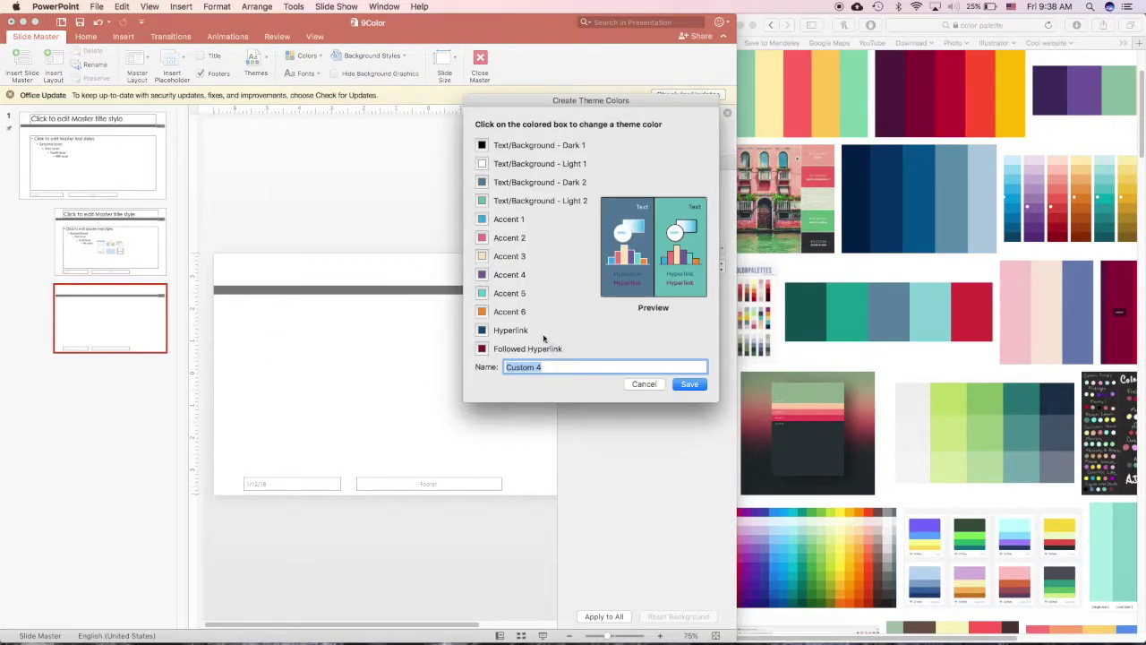
pyautogui.click(645, 384)
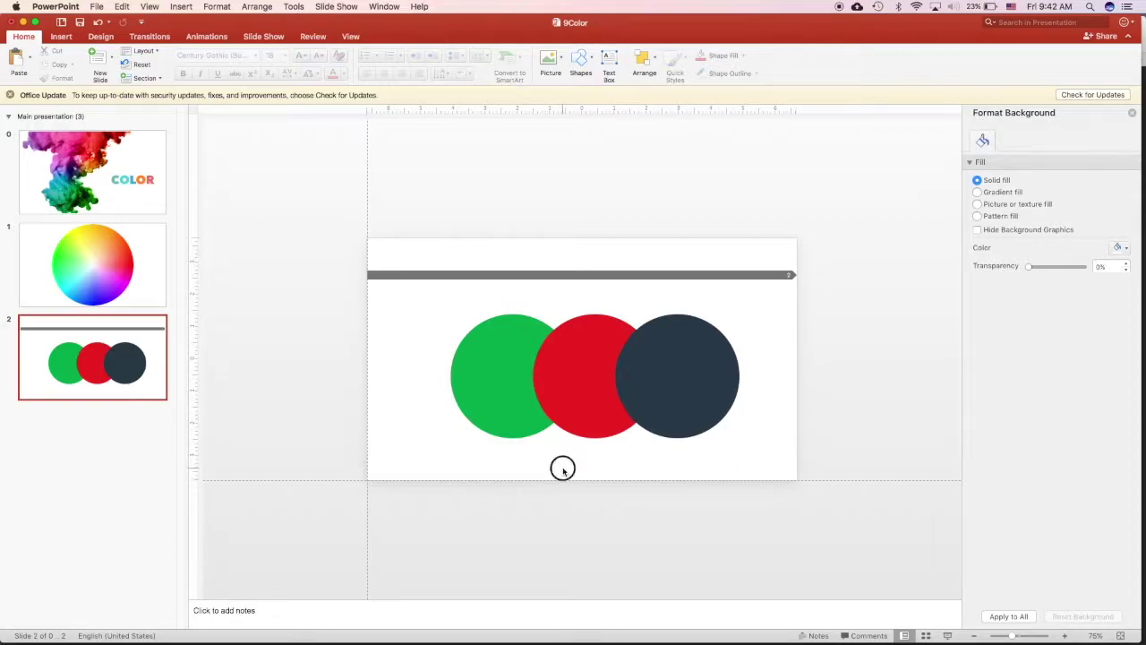
# Step: Refill the green circle light teal (mint) and the red circle pink
pyautogui.click(508, 376)
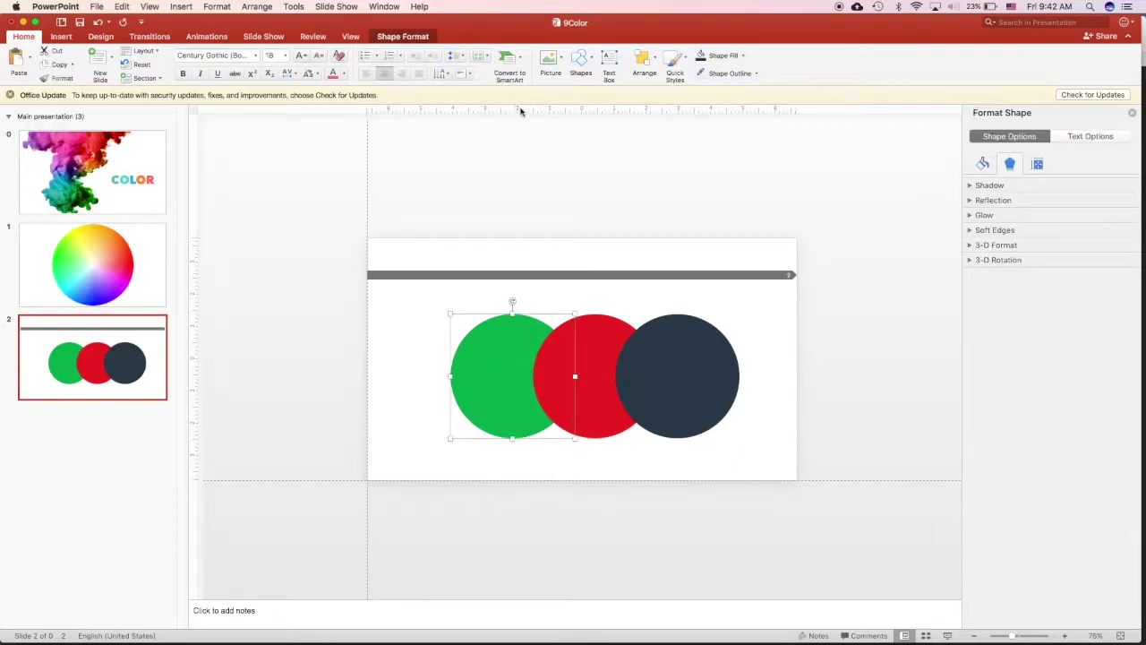
pyautogui.click(402, 36)
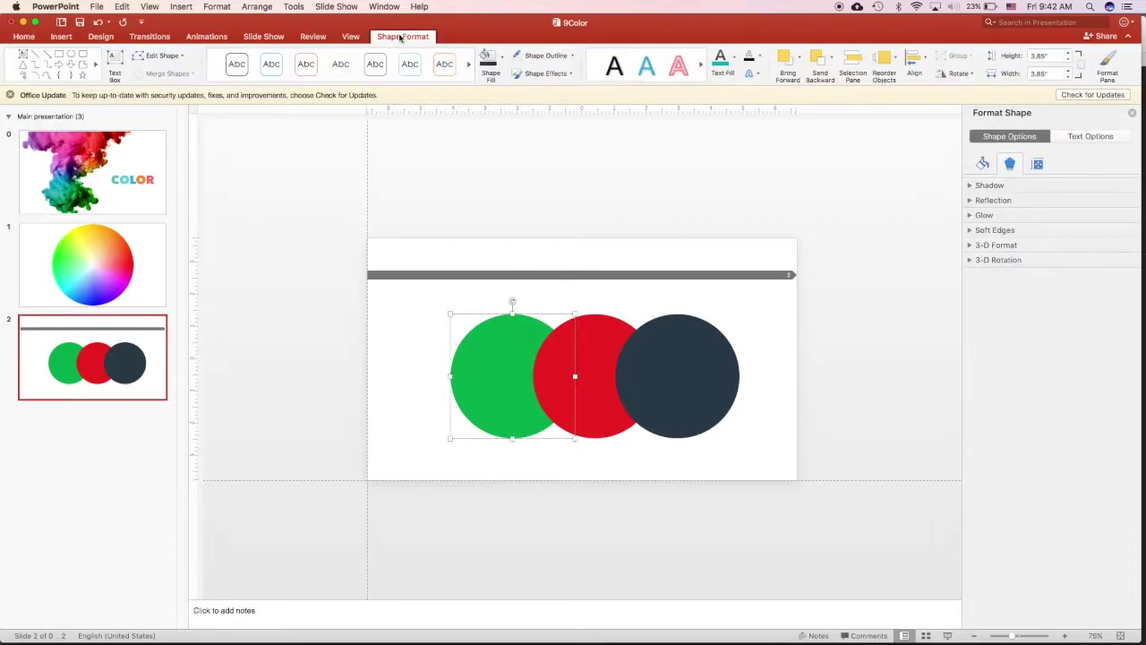
pyautogui.click(500, 56)
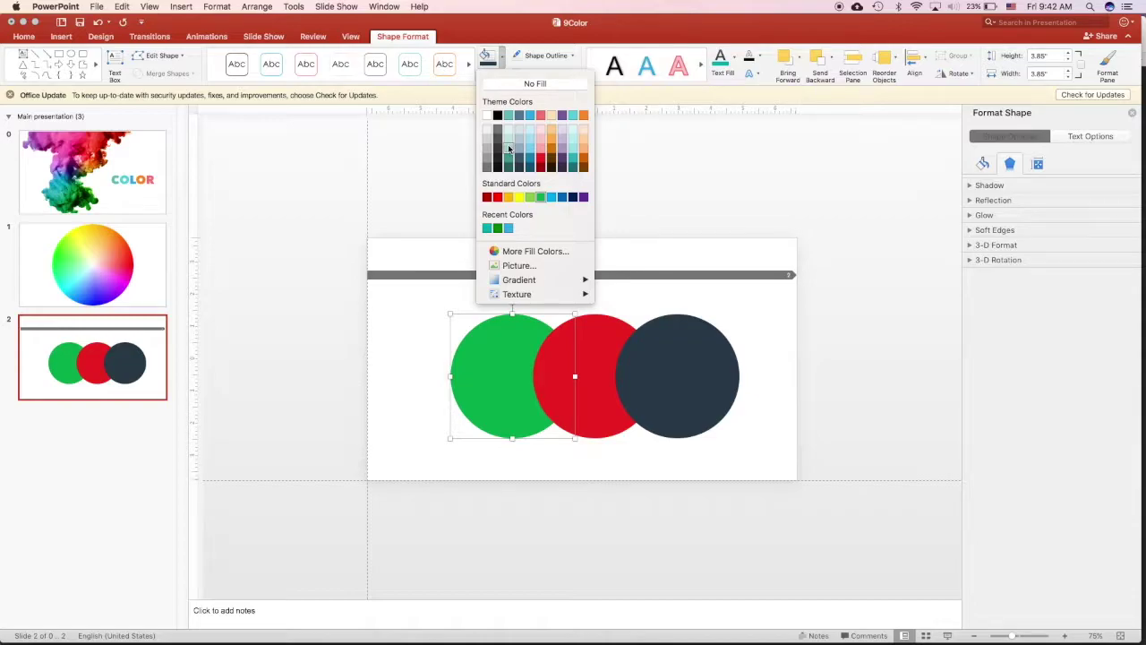
pyautogui.click(508, 148)
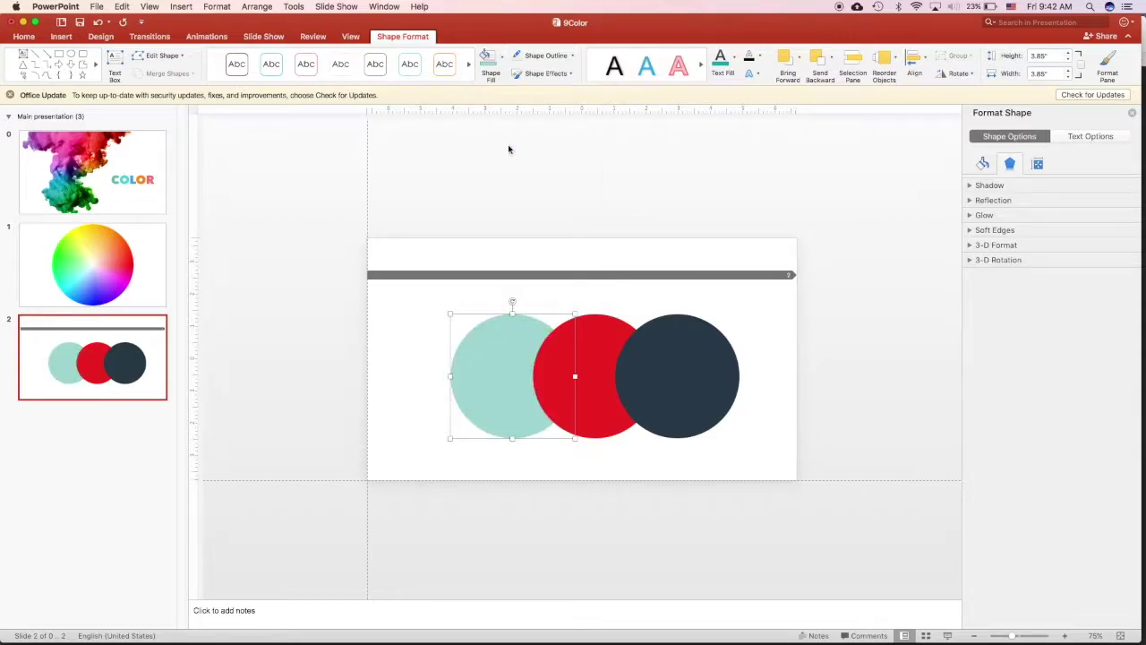
pyautogui.click(594, 326)
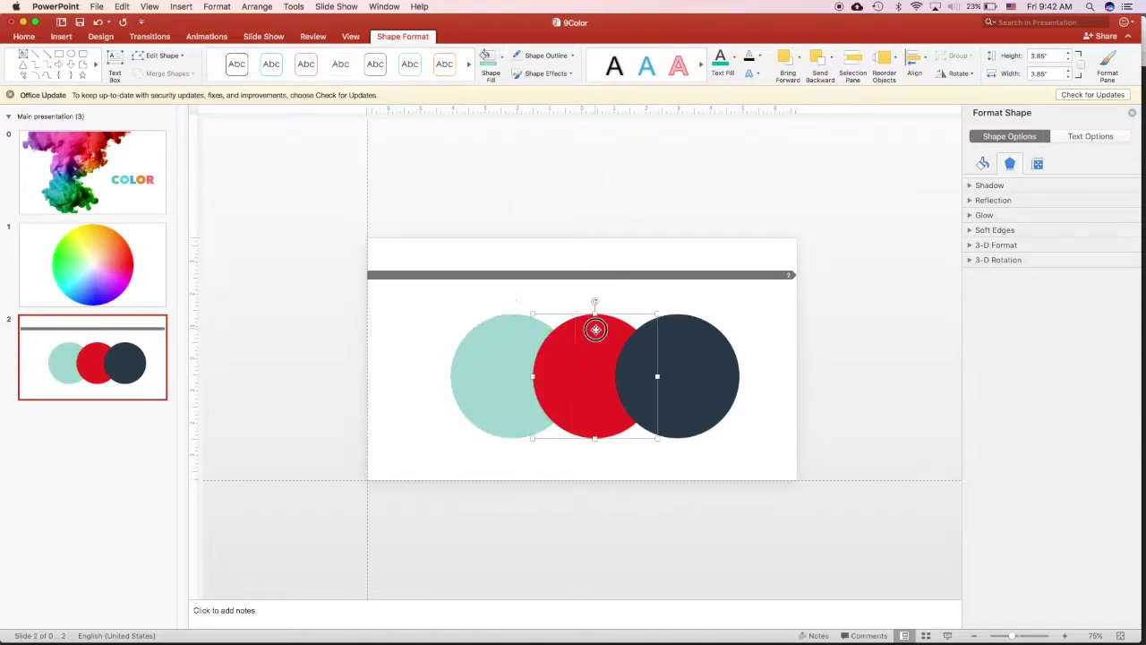
pyautogui.click(500, 58)
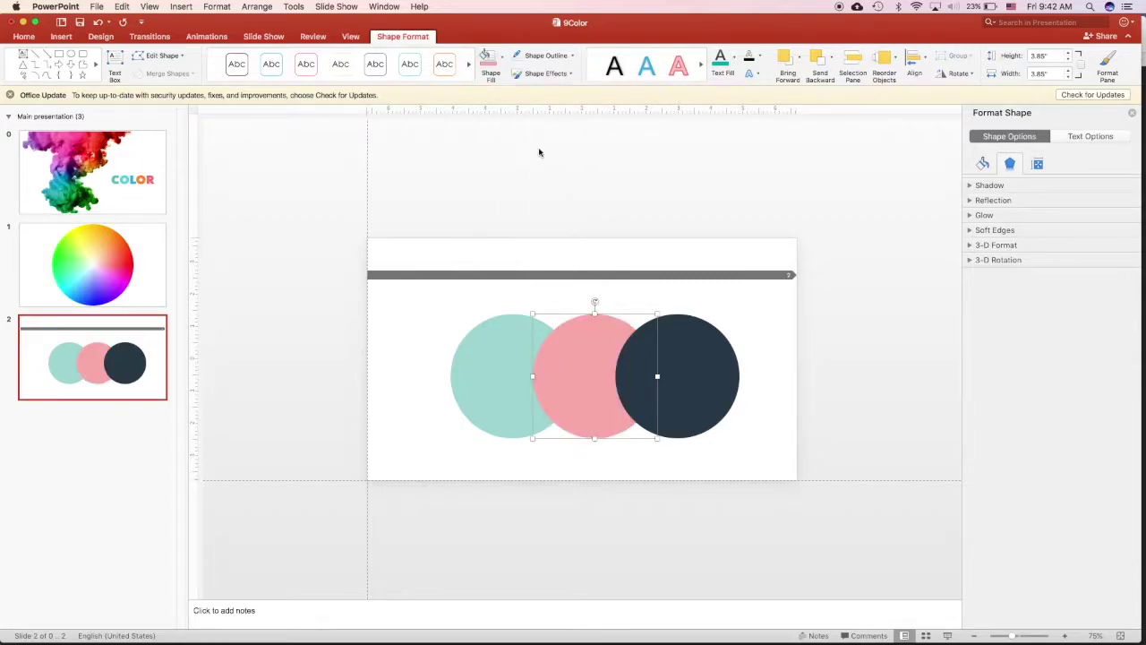
pyautogui.click(540, 149)
# Step: Change the dark navy circle to slate grey-blue and deselect it
pyautogui.click(684, 353)
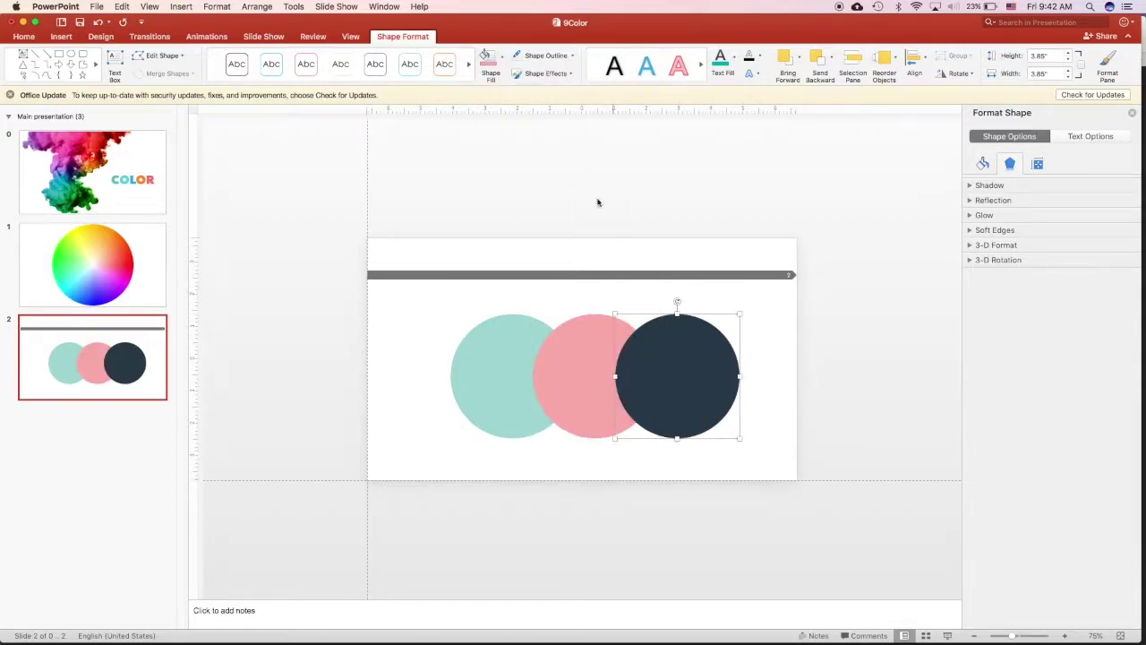
pyautogui.click(503, 58)
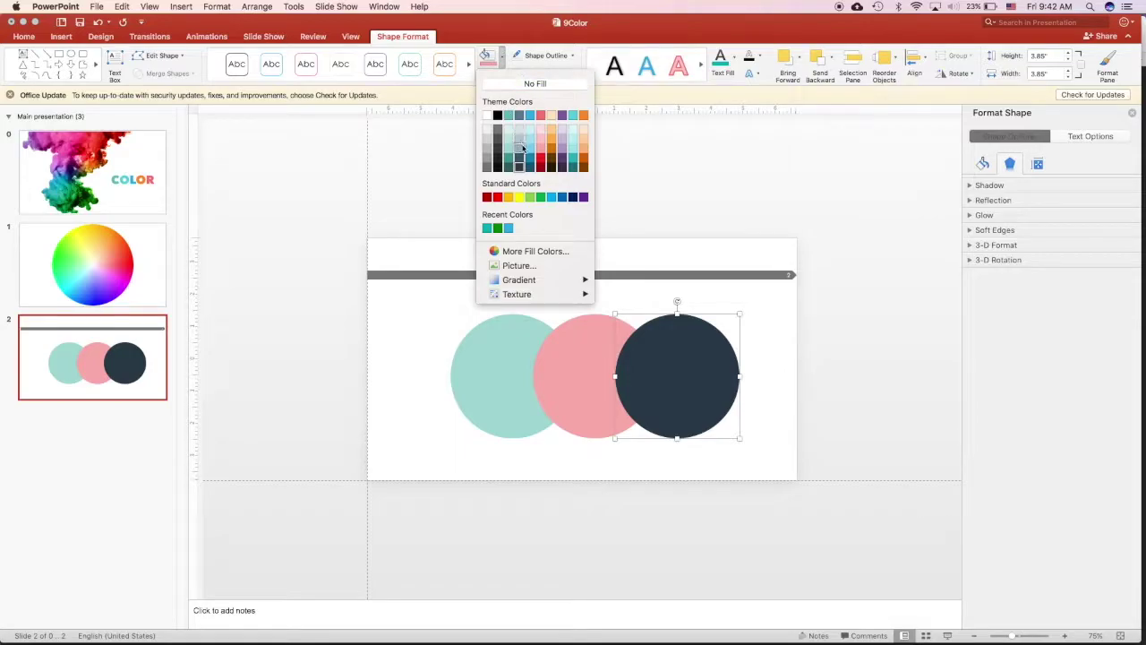
pyautogui.click(521, 151)
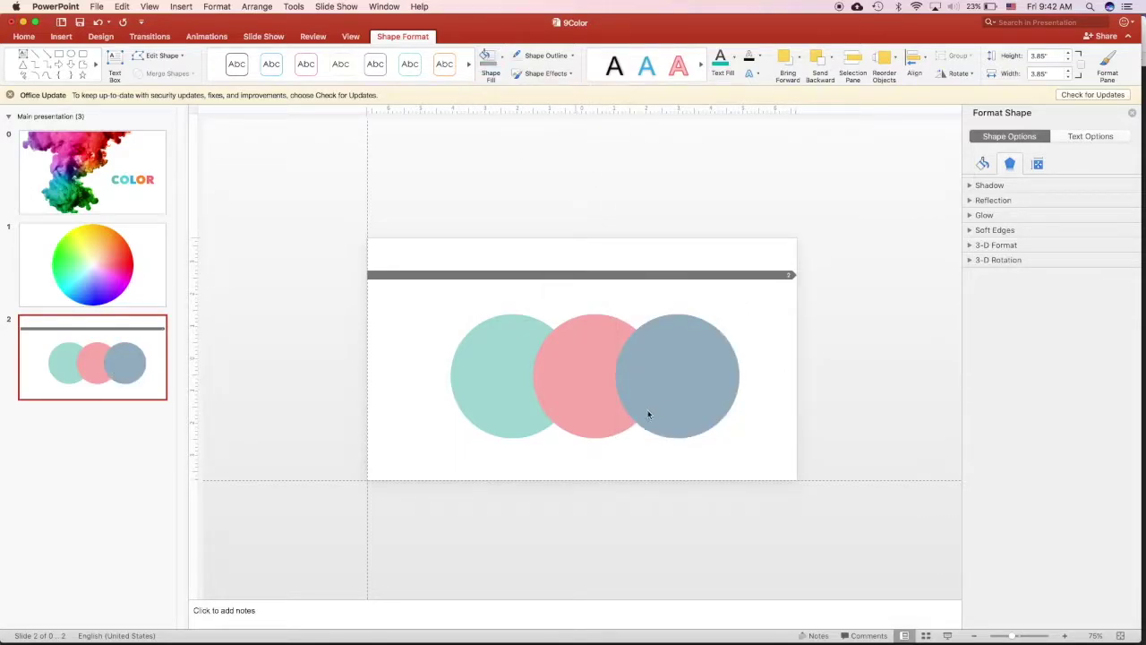
pyautogui.press('Escape')
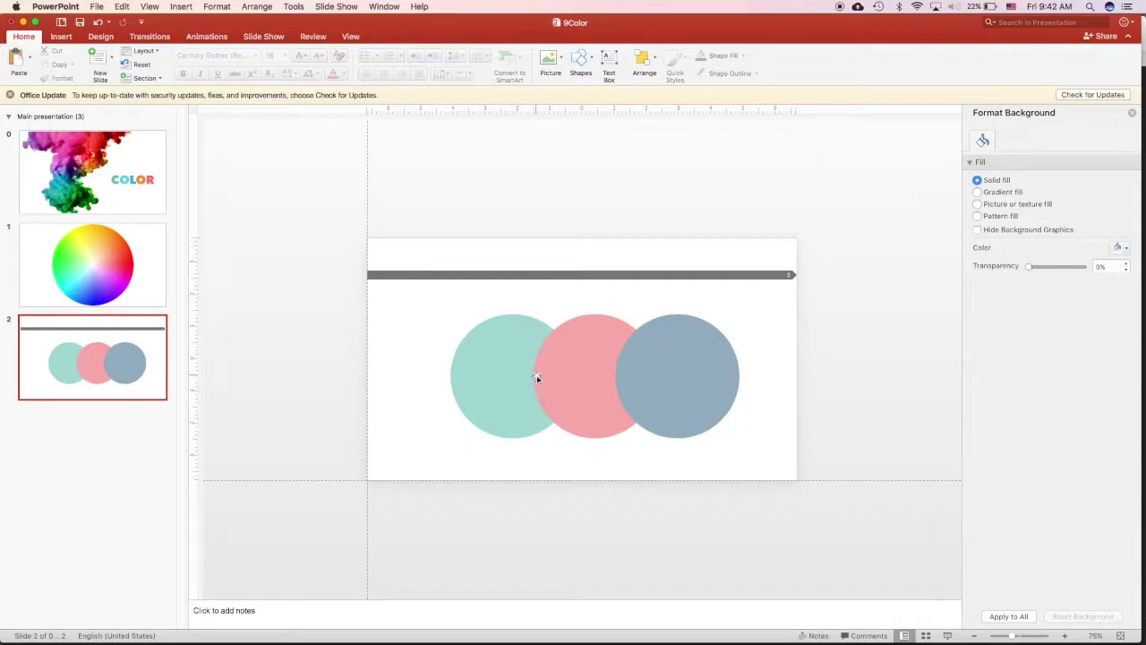
pyautogui.click(794, 381)
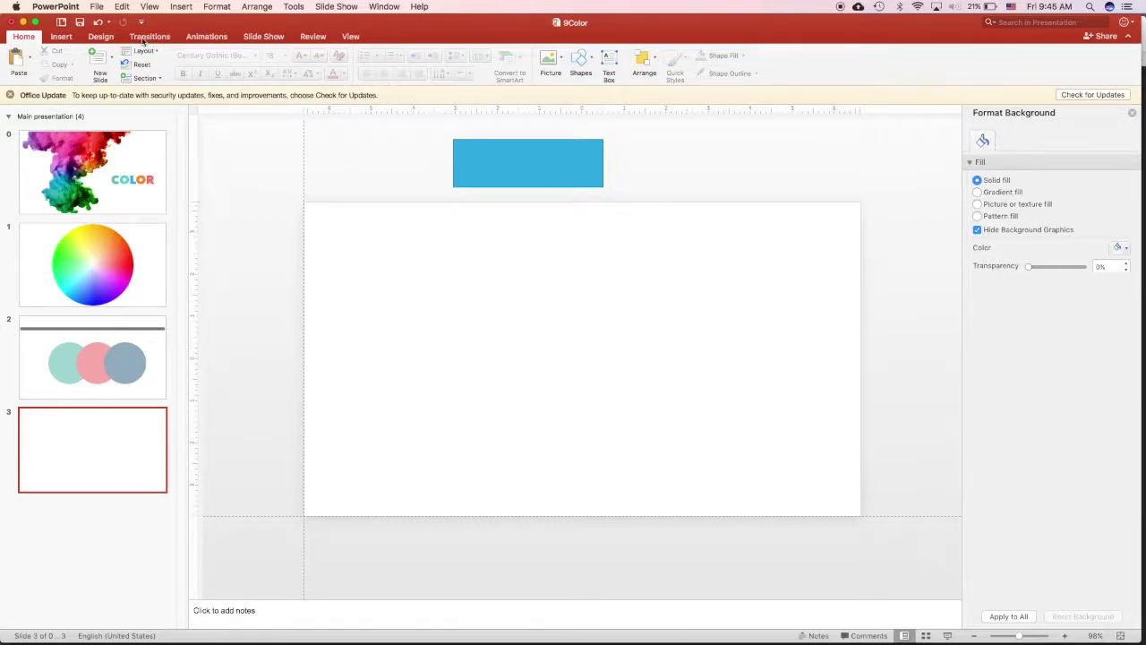
# Step: Add a new slide 3 holding a clustered column chart, closing its data sheet
pyautogui.click(103, 40)
pyautogui.click(63, 37)
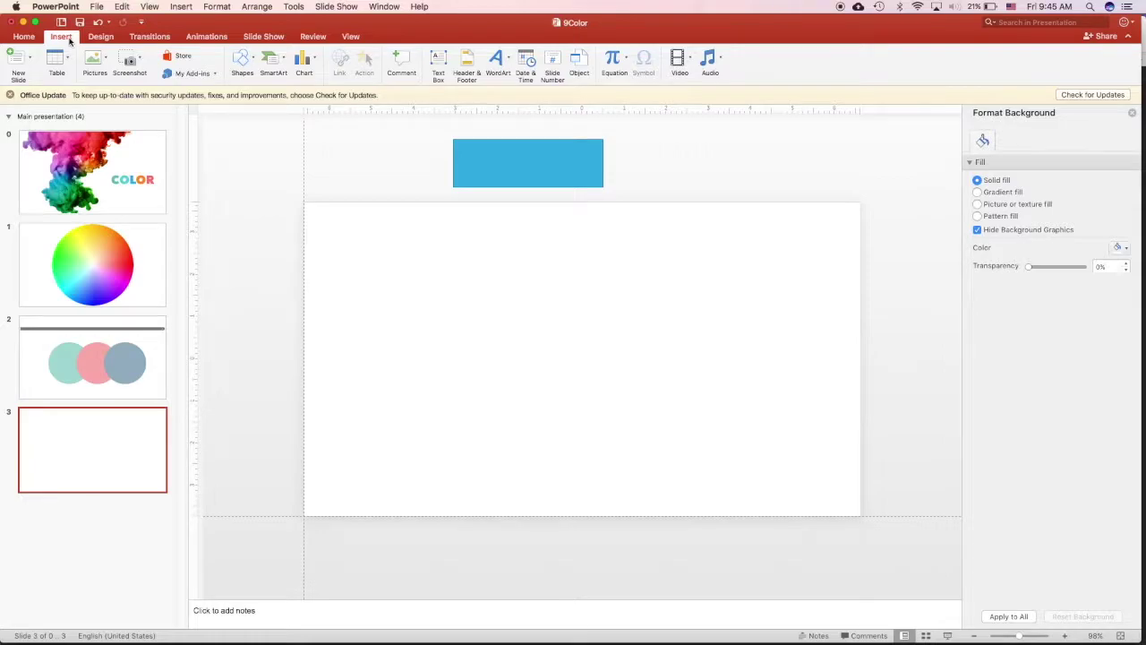
pyautogui.click(302, 59)
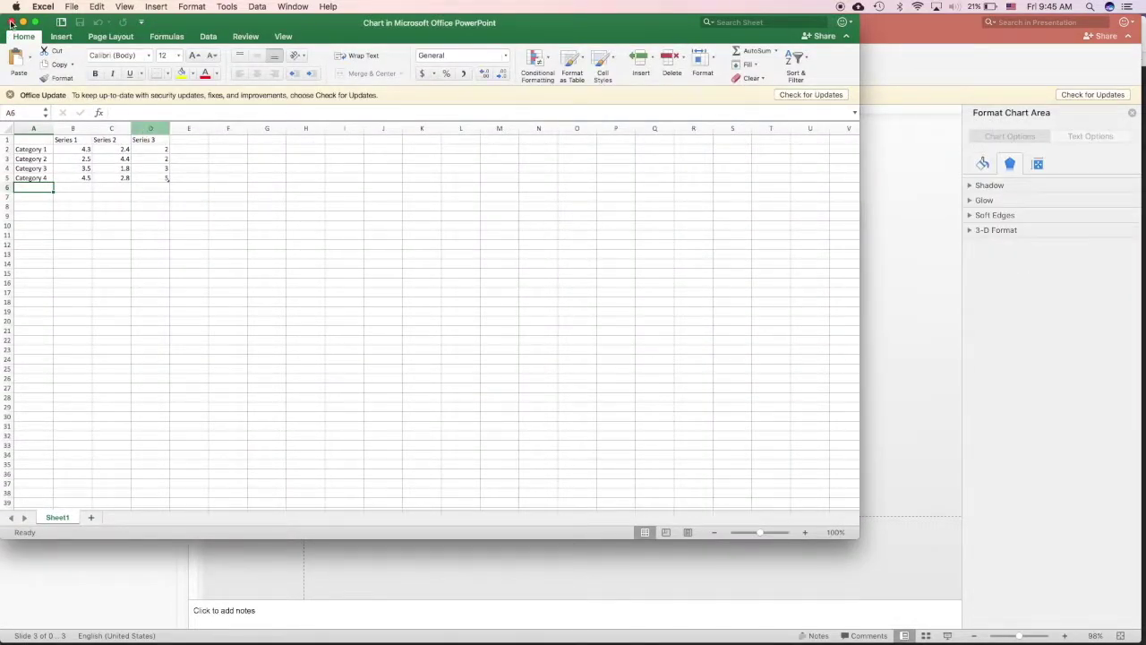
pyautogui.click(12, 21)
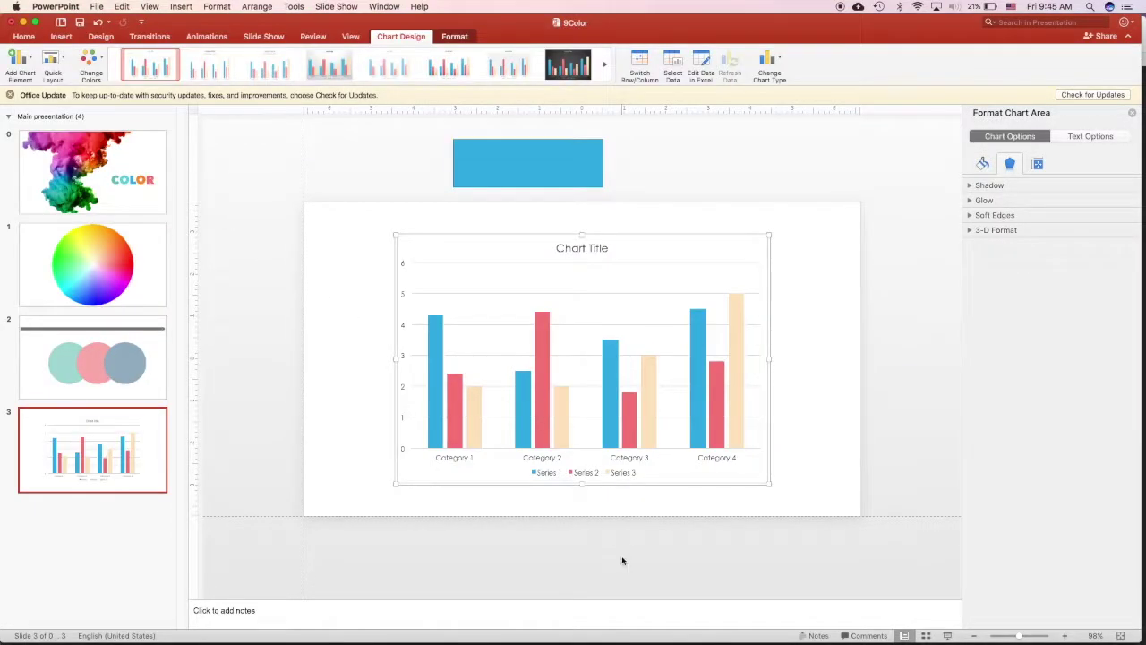
# Step: Delete the Series 3 bars so only Series 1 and 2 remain
pyautogui.click(435, 394)
pyautogui.click(473, 410)
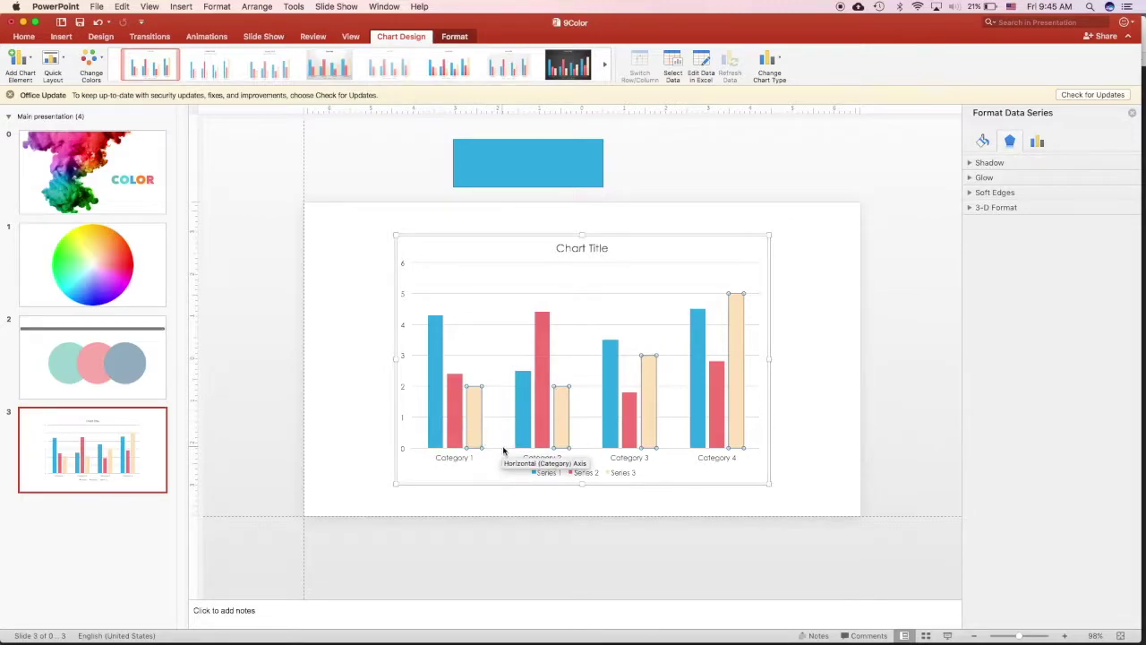
pyautogui.press('Delete')
pyautogui.click(450, 336)
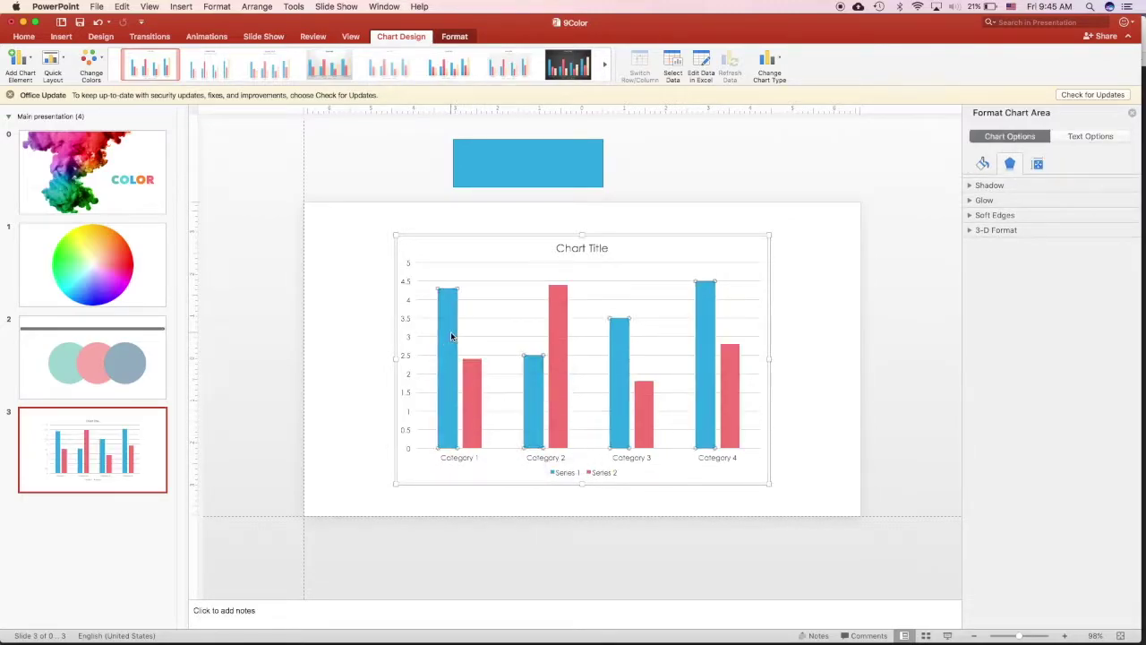
pyautogui.click(24, 37)
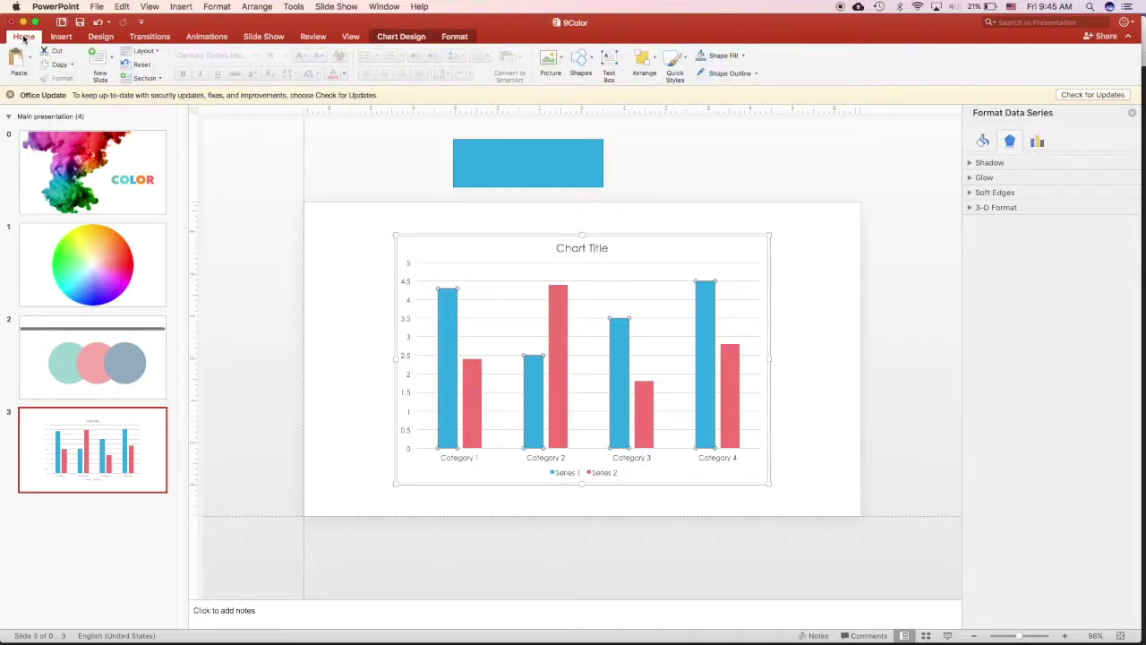
# Step: Try the teal monochrome and then the blue-and-peach chart colour palettes
pyautogui.click(403, 38)
pyautogui.click(91, 58)
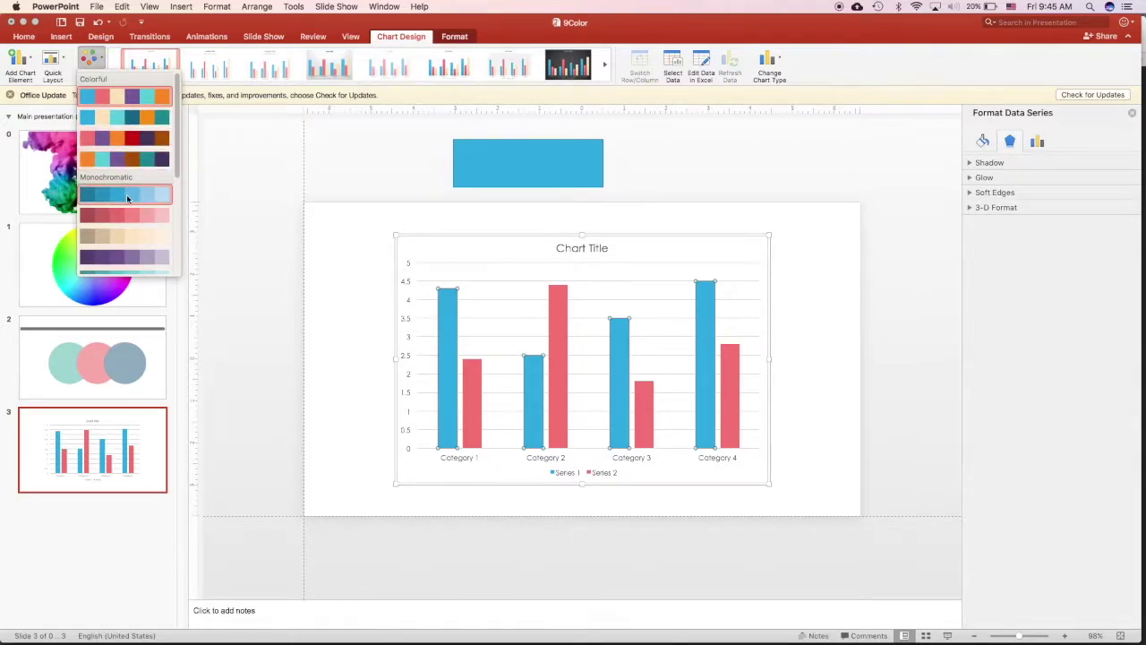
pyautogui.scroll(-5, 115, 221)
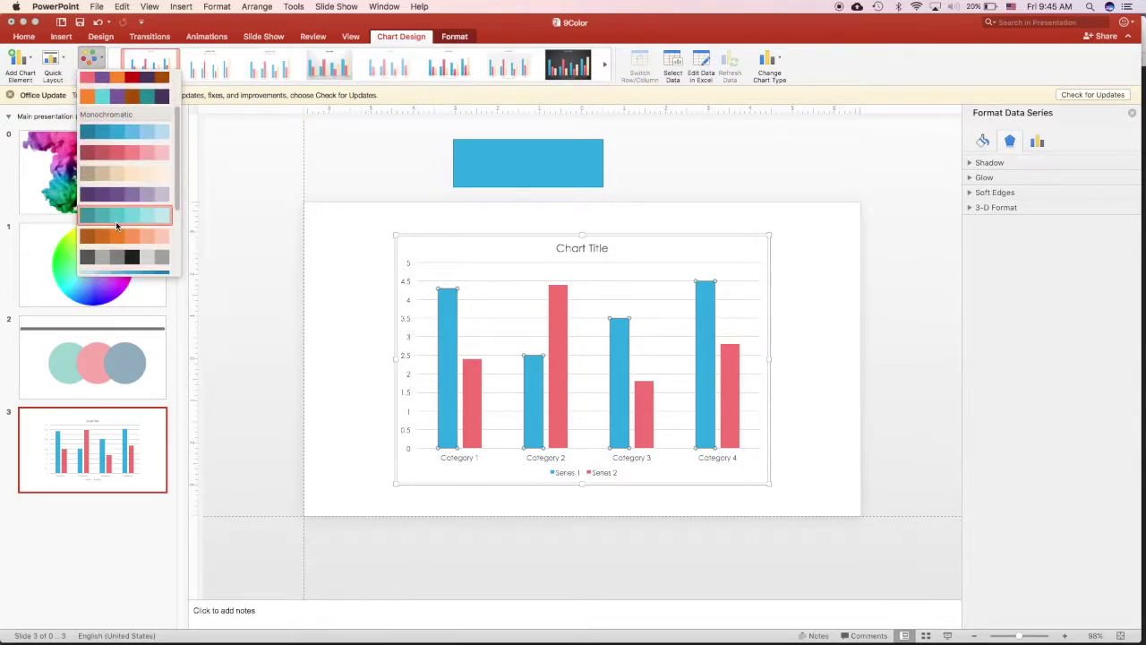
pyautogui.scroll(5, 115, 221)
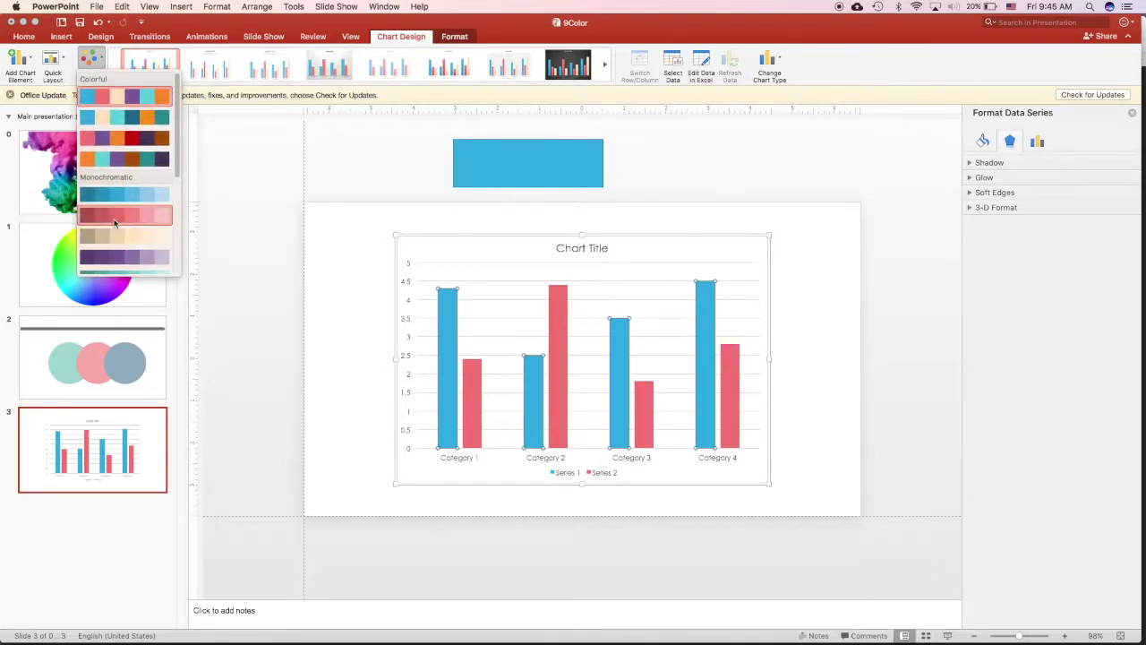
pyautogui.scroll(-3, 117, 201)
pyautogui.click(127, 144)
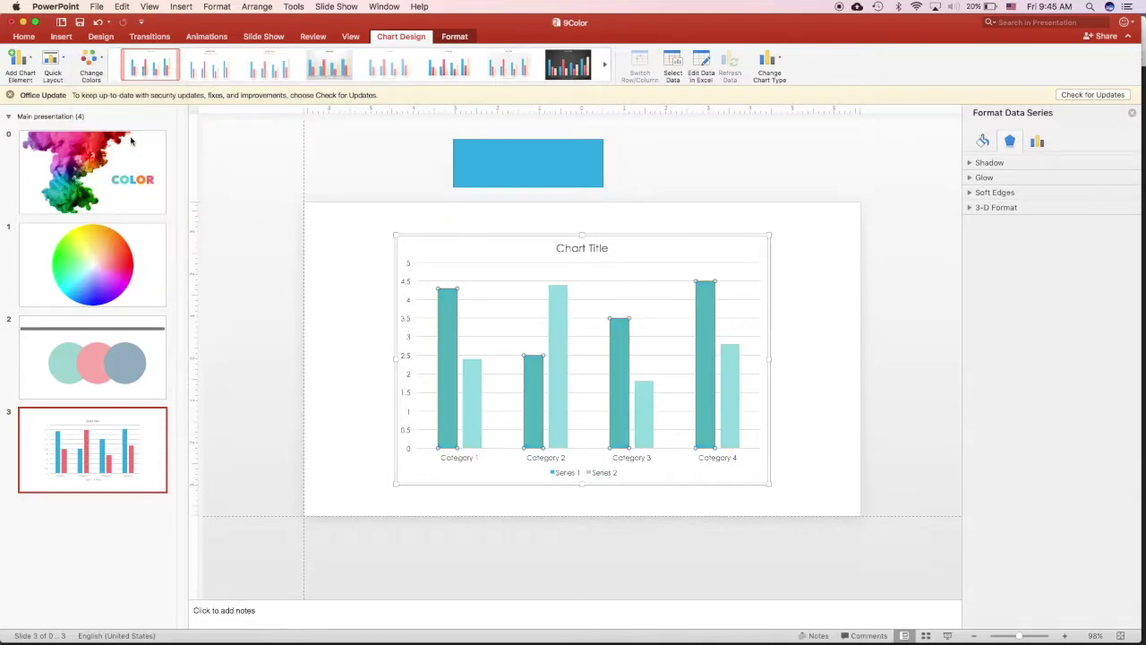
pyautogui.click(90, 61)
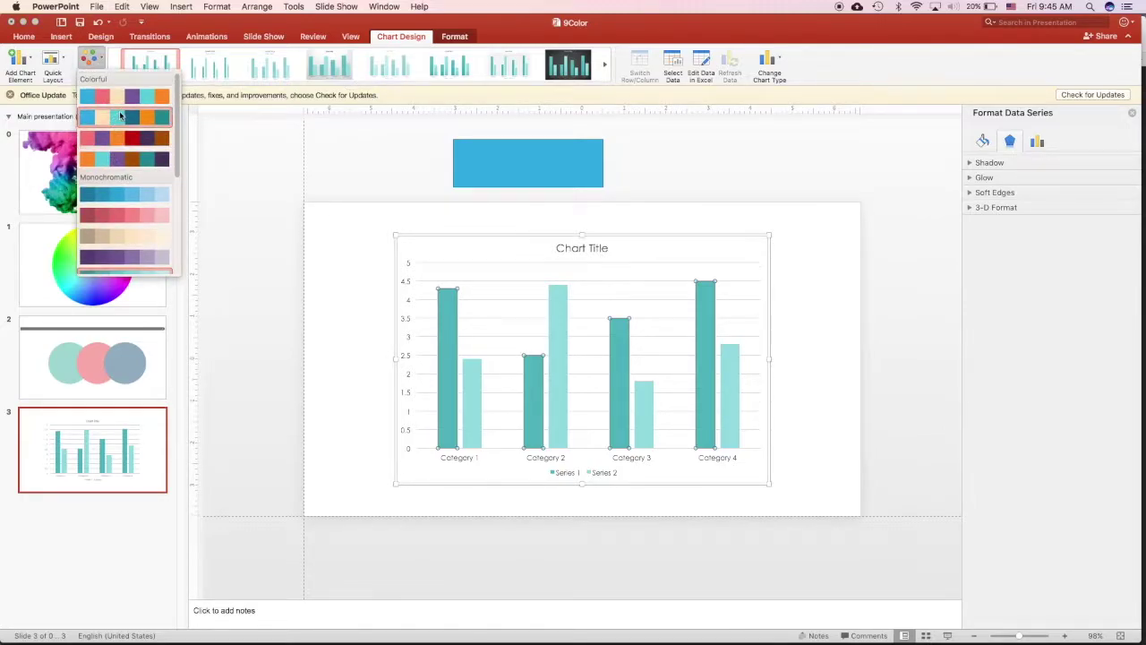
pyautogui.click(120, 116)
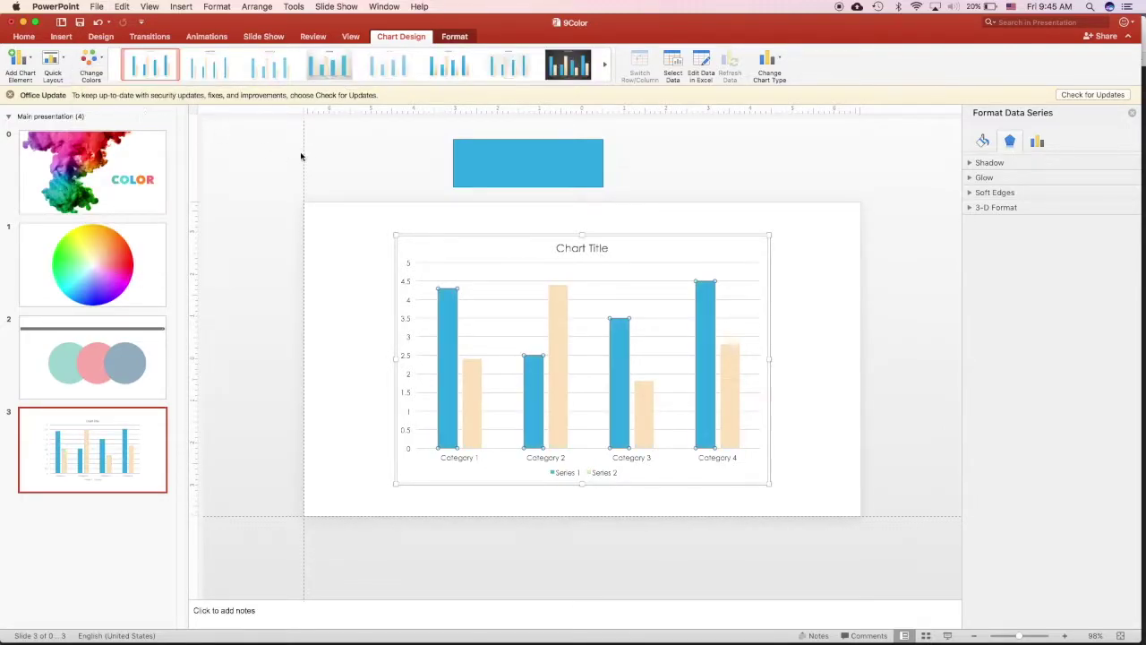
# Step: Fill the Series 1 bars with teal
pyautogui.click(25, 37)
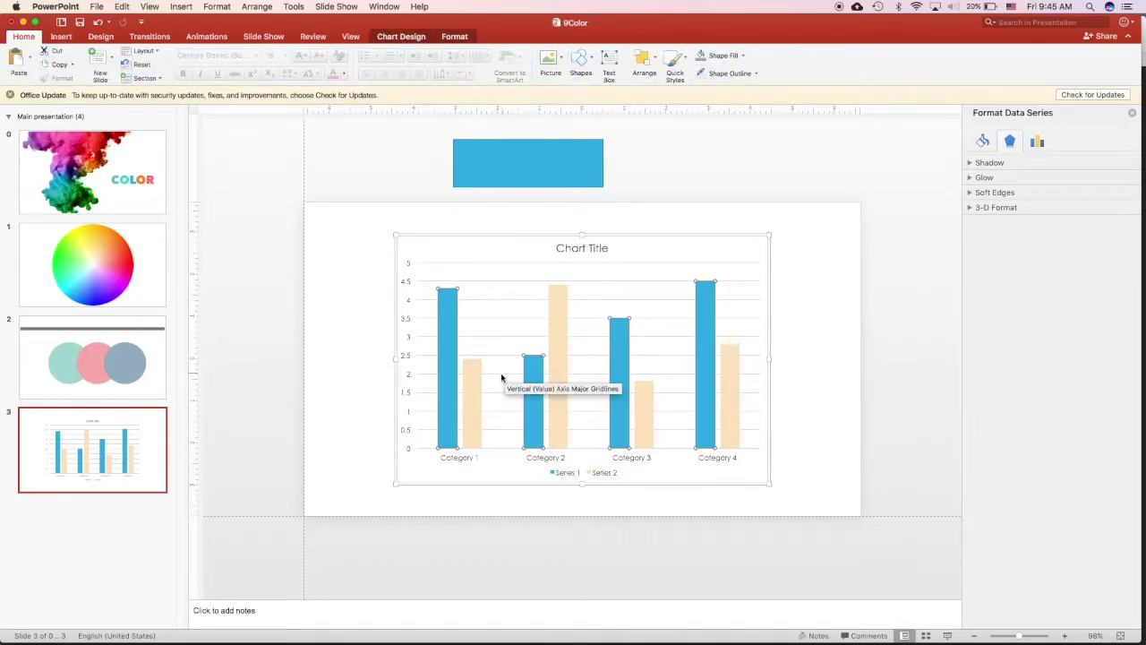
pyautogui.click(412, 38)
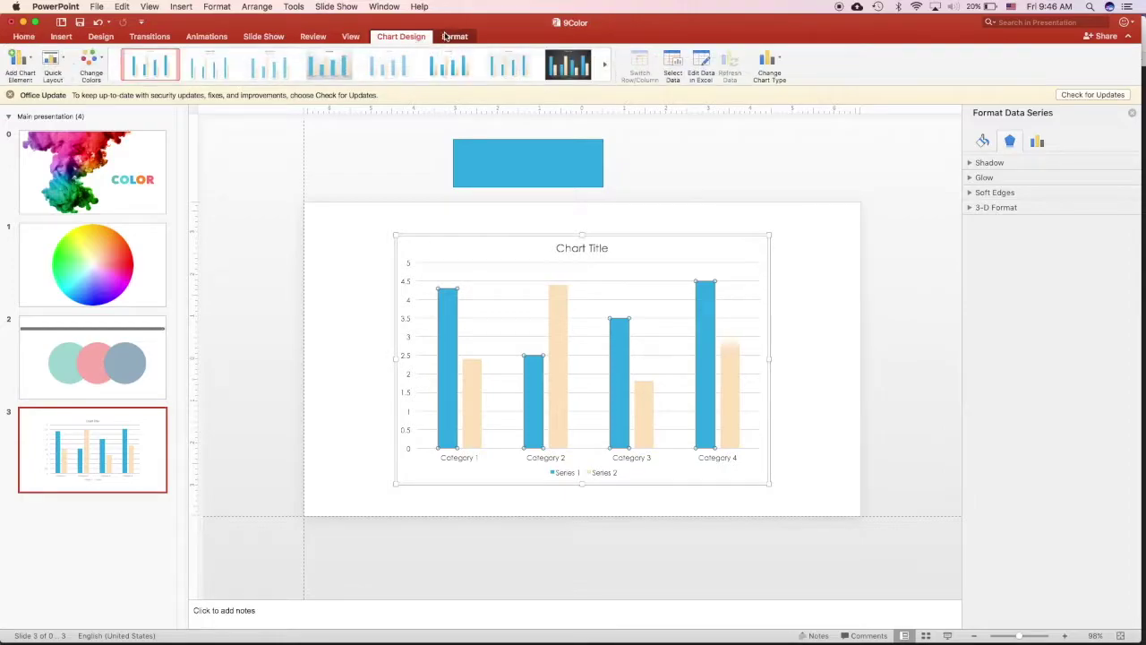
pyautogui.click(454, 38)
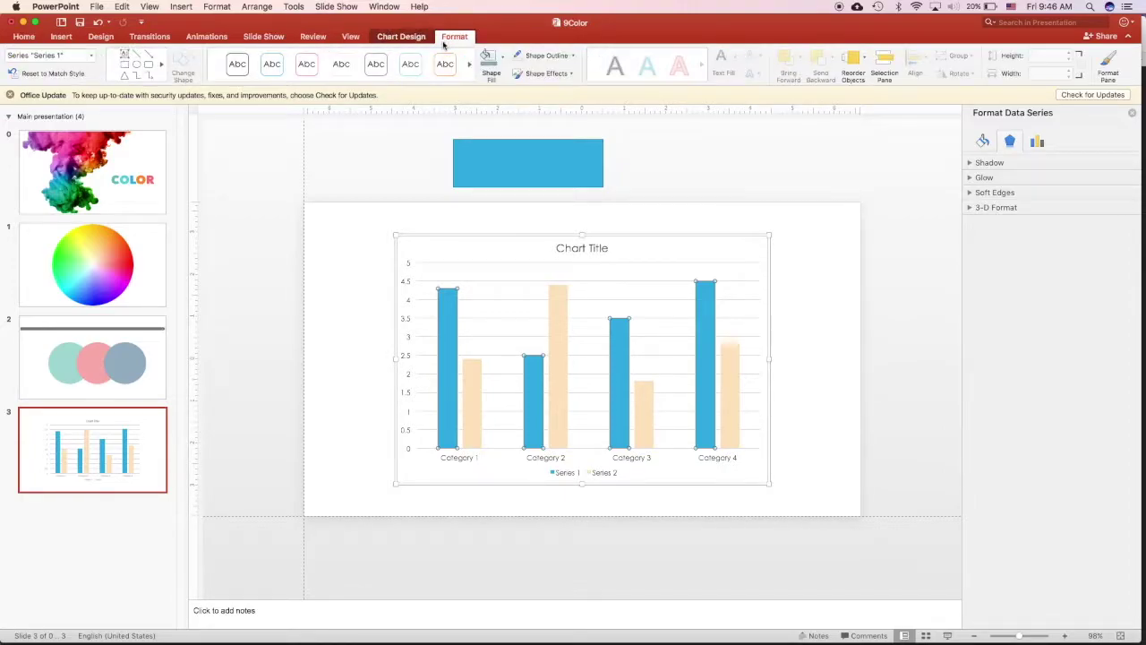
pyautogui.click(504, 56)
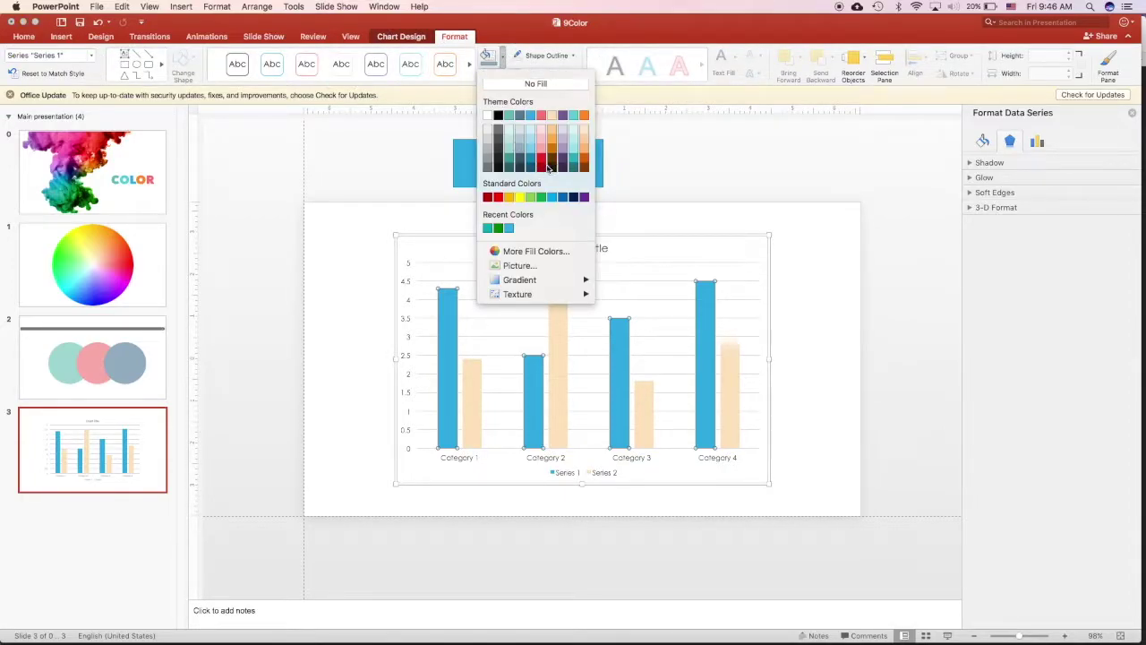
pyautogui.click(512, 162)
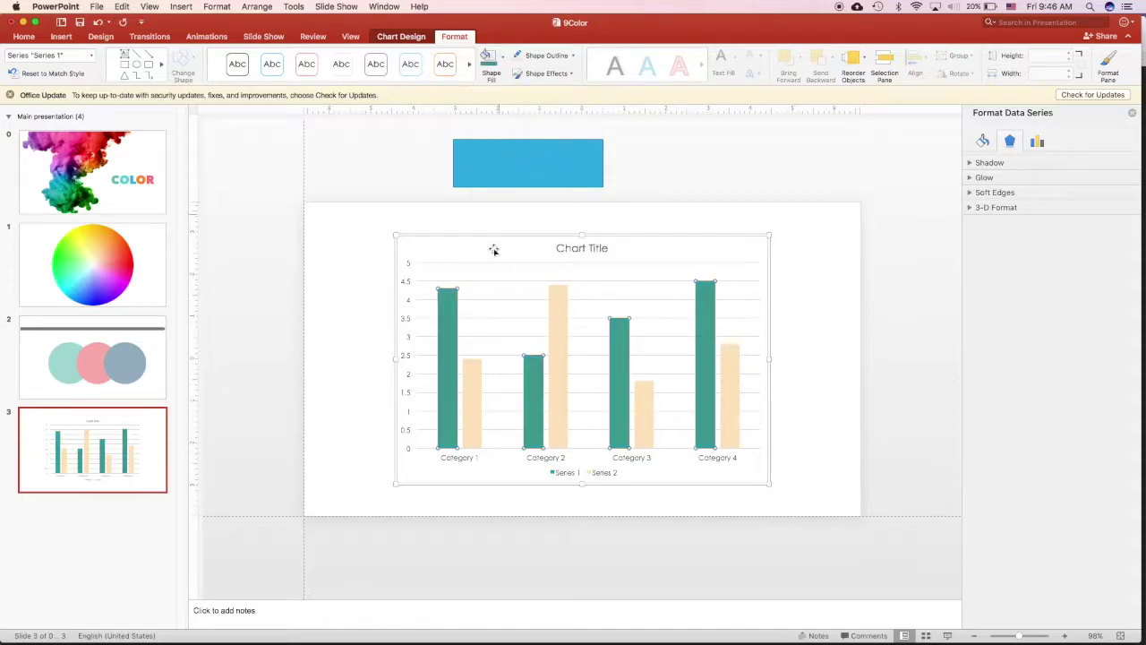
# Step: Try pink and then light blue fills on the Series 2 bars
pyautogui.click(477, 363)
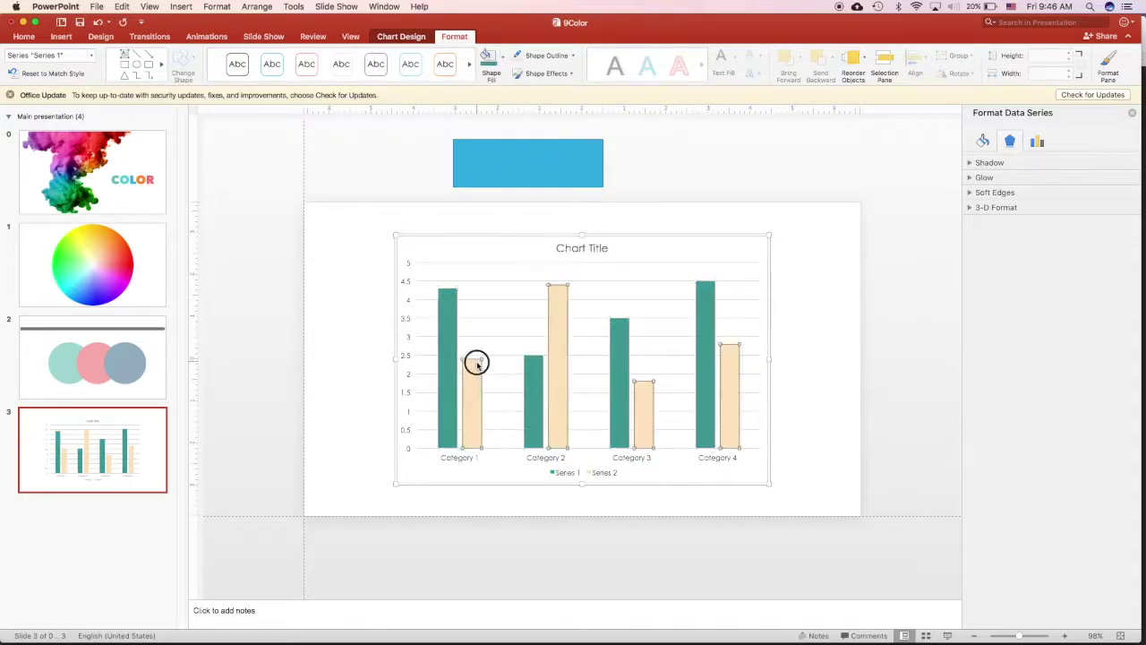
pyautogui.click(502, 55)
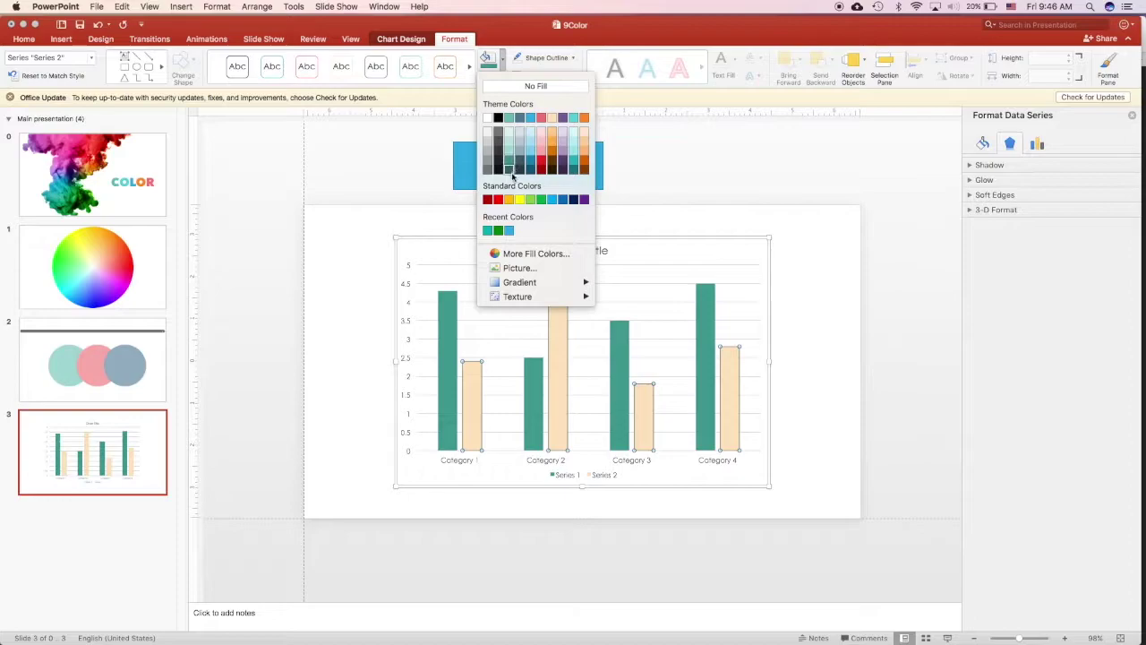
pyautogui.click(512, 253)
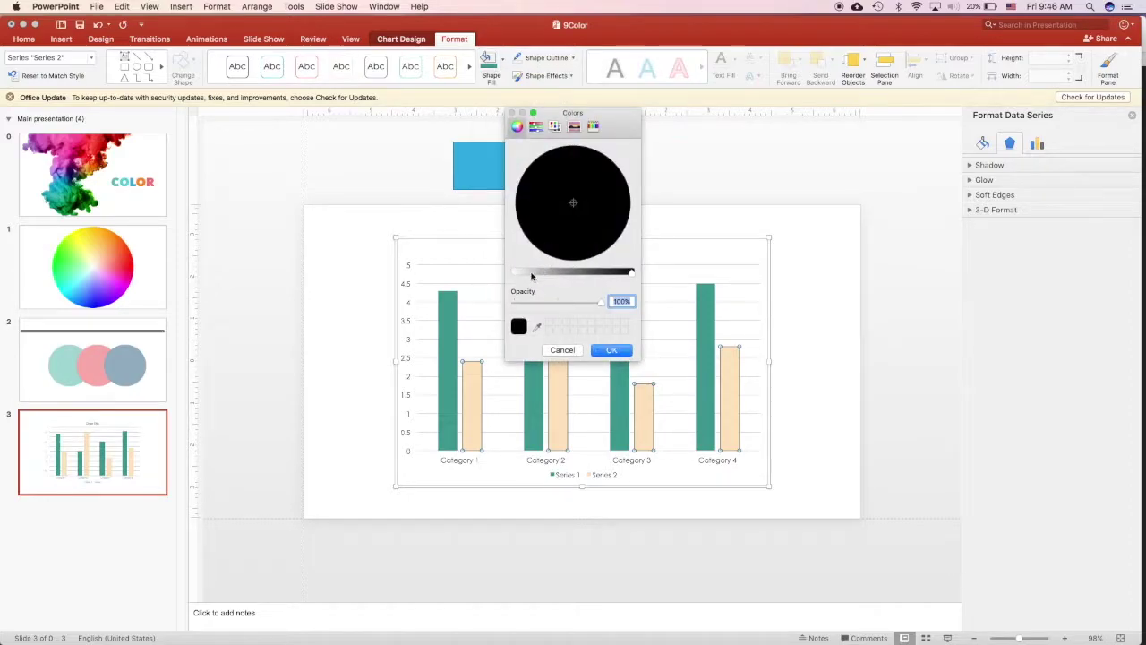
pyautogui.moveTo(548, 272); pyautogui.dragTo(506, 272)
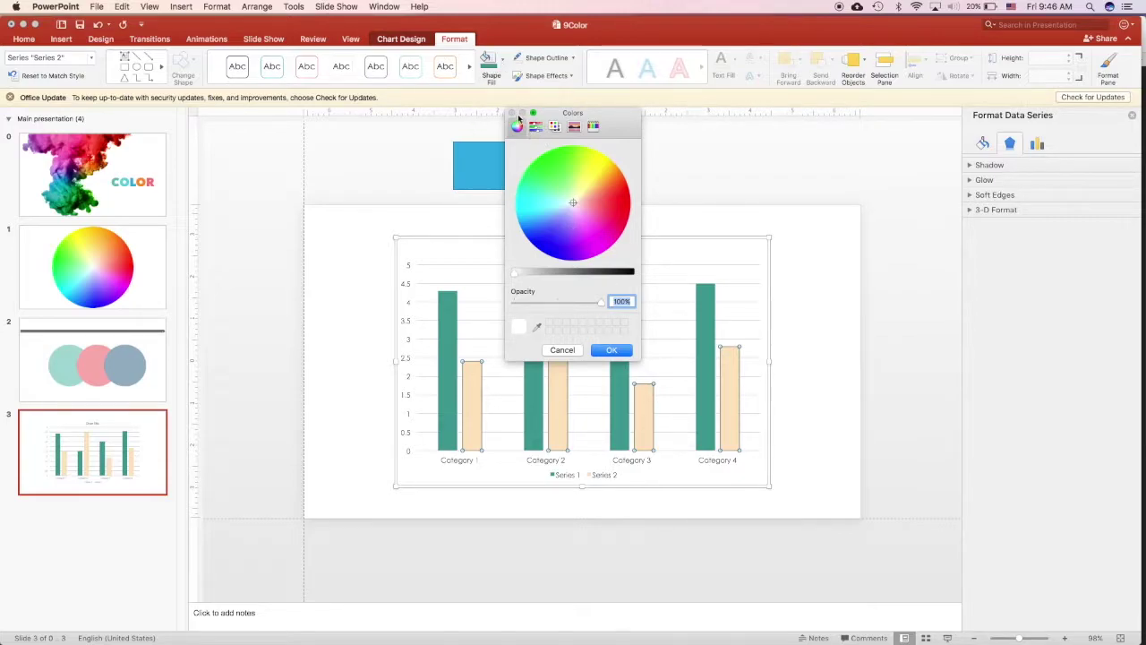
pyautogui.click(578, 350)
pyautogui.click(502, 62)
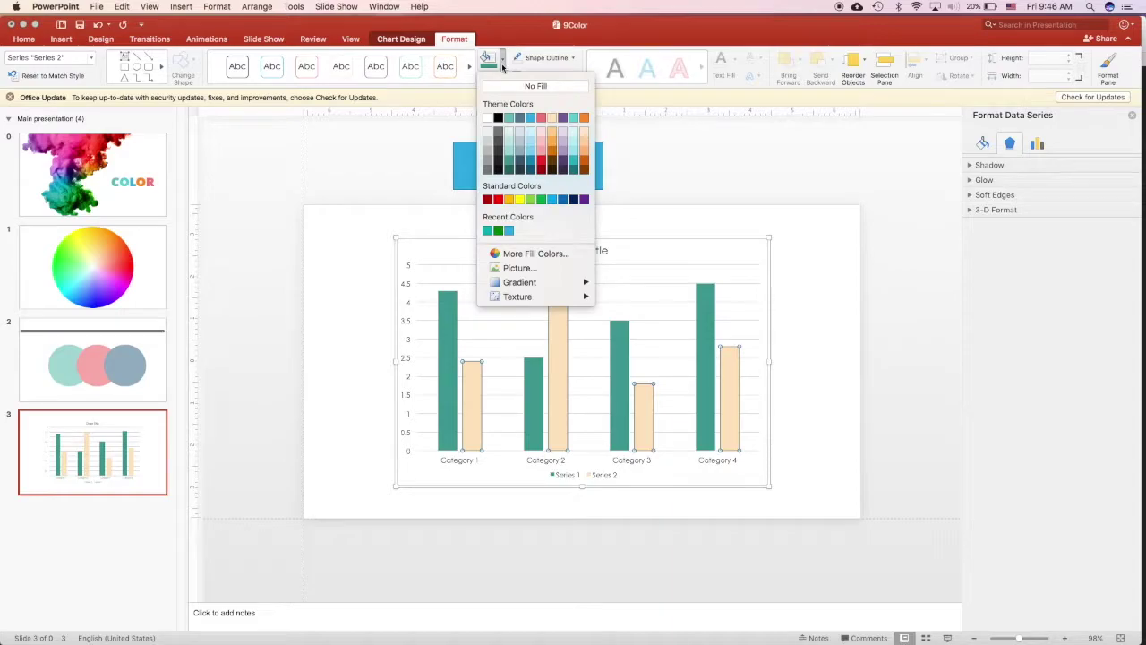
pyautogui.click(542, 152)
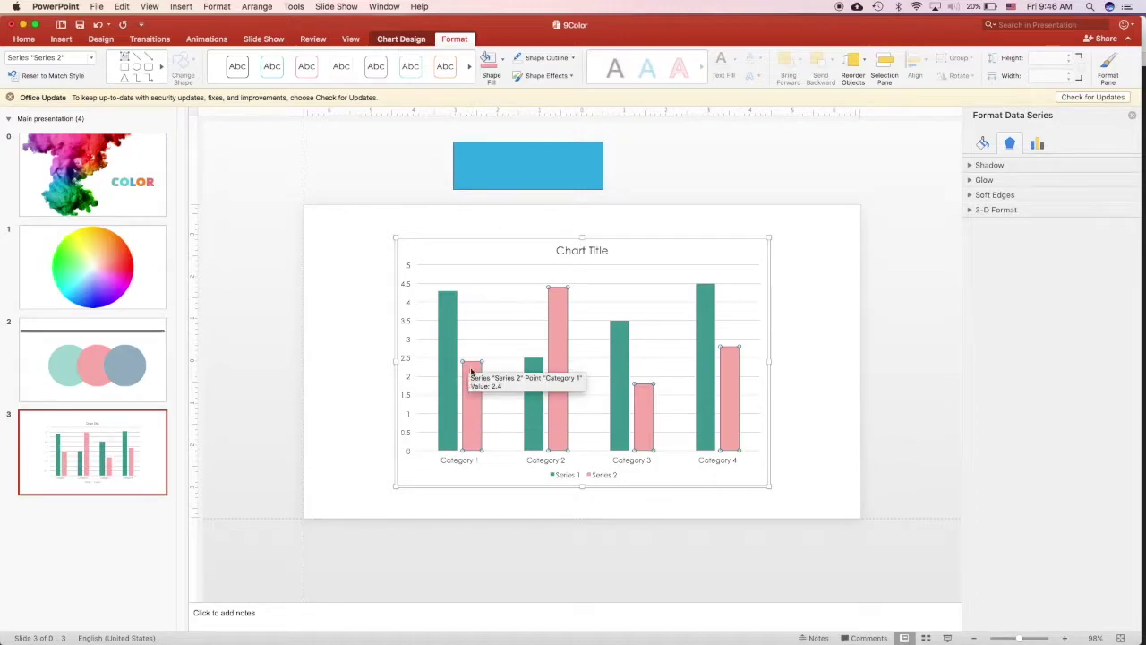
pyautogui.click(503, 63)
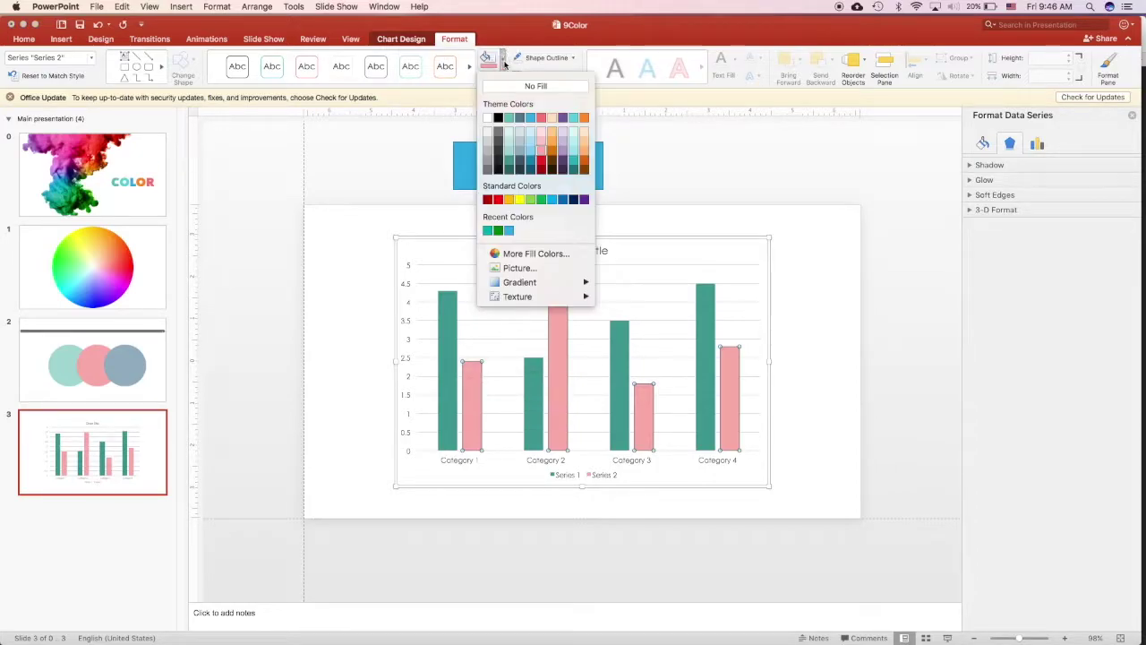
pyautogui.click(532, 151)
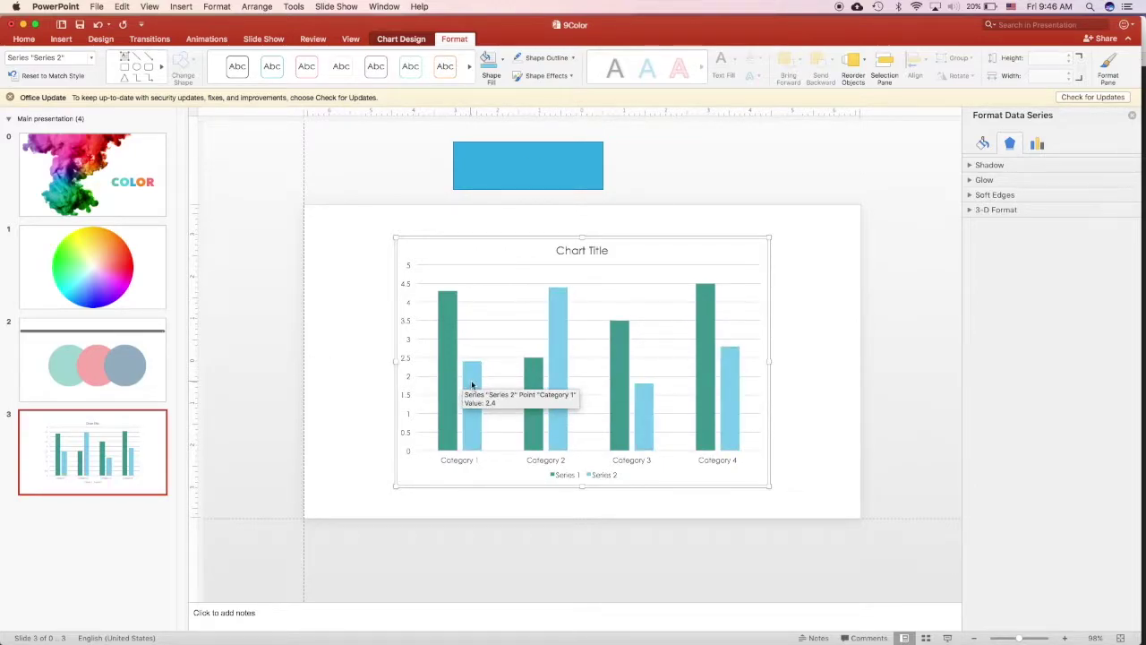
# Step: Turn the Series 2 bars light orange to contrast with Series 1
pyautogui.click(381, 366)
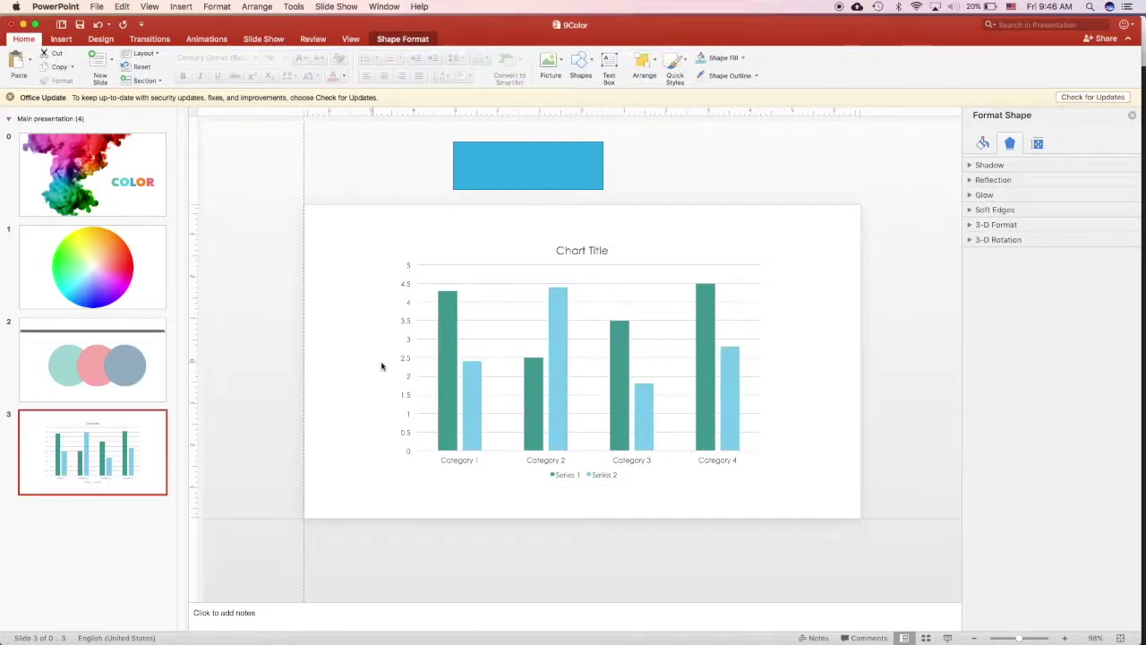
pyautogui.click(469, 370)
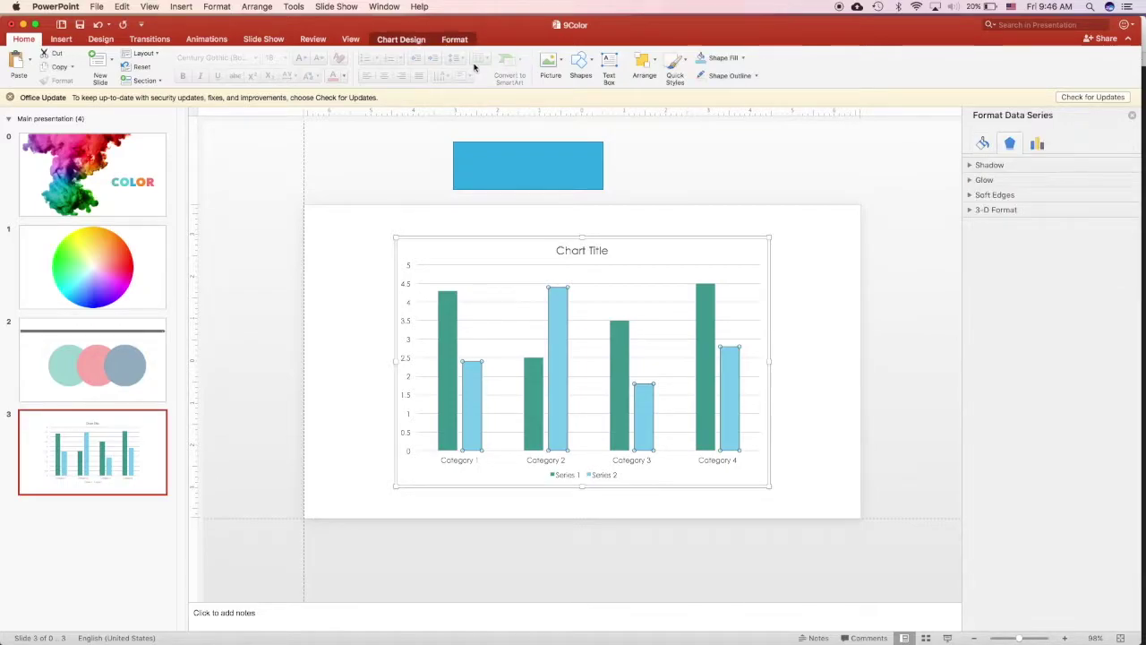
pyautogui.click(413, 40)
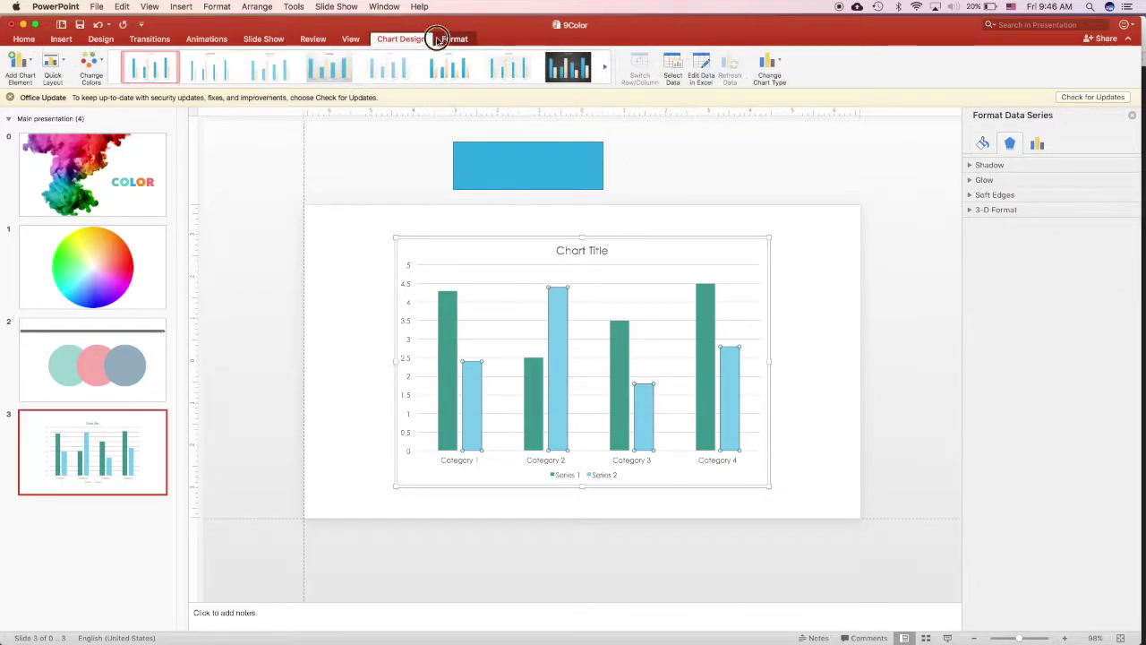
pyautogui.click(445, 39)
pyautogui.click(503, 57)
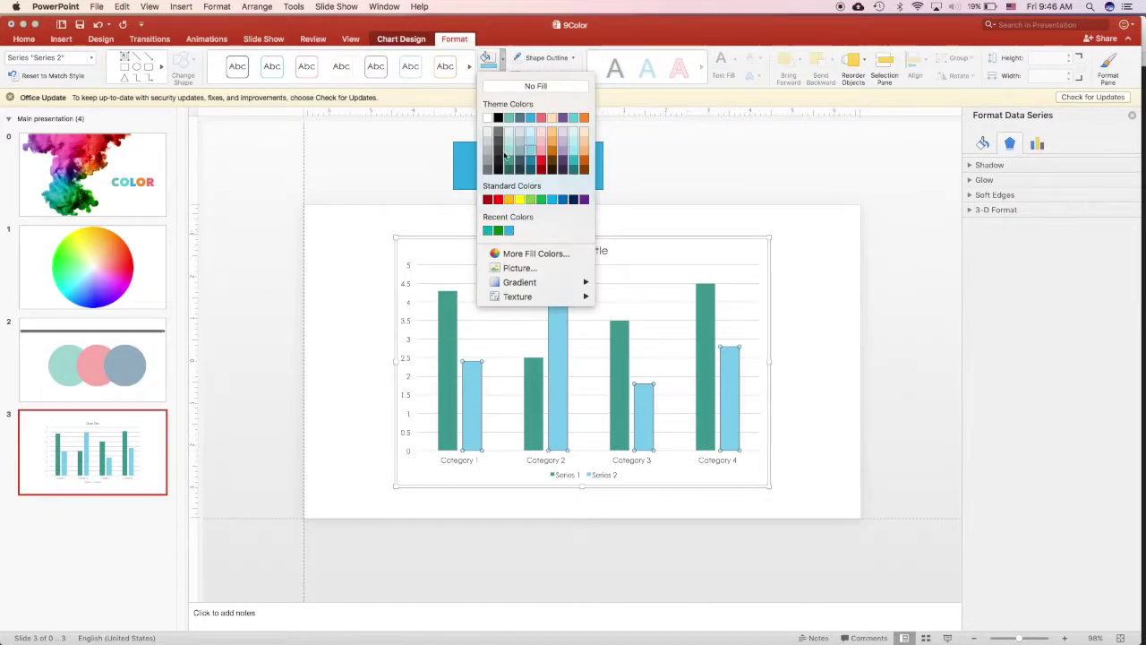
pyautogui.click(583, 154)
pyautogui.click(643, 159)
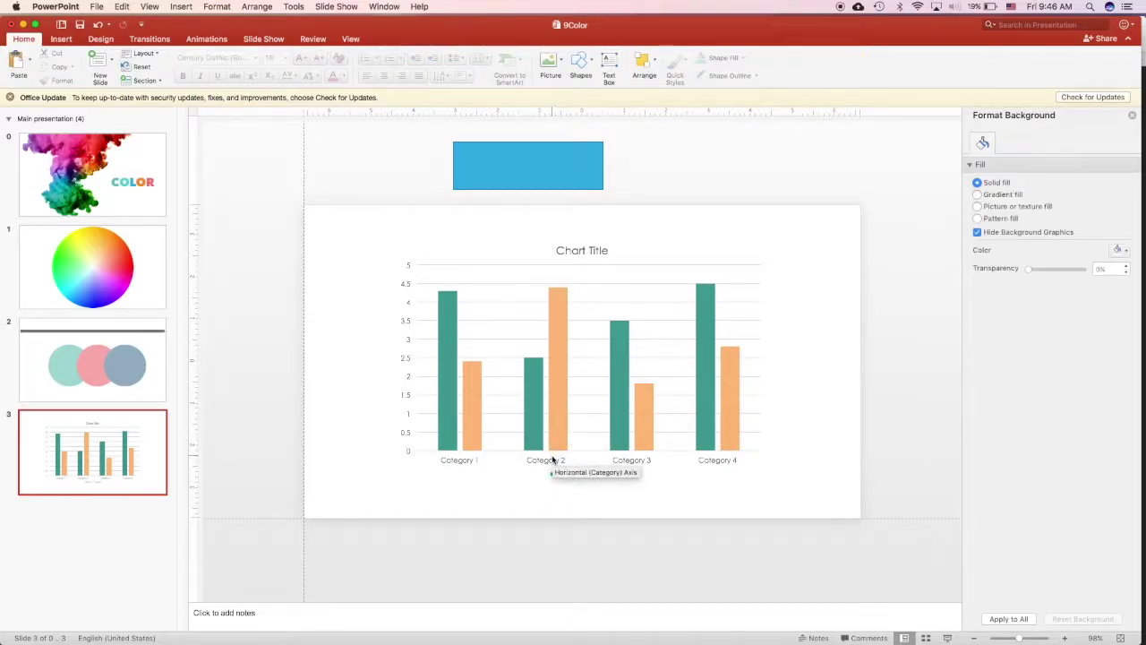
# Step: Delete the whole column chart from slide 3
pyautogui.click(561, 413)
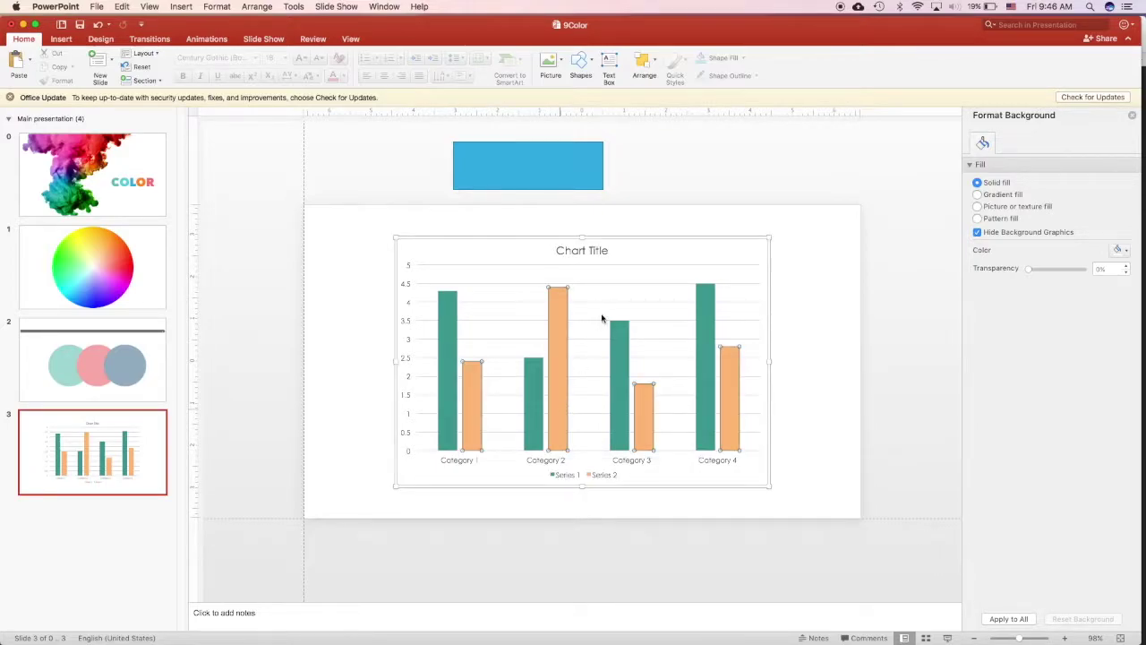
pyautogui.click(636, 238)
pyautogui.press('Delete')
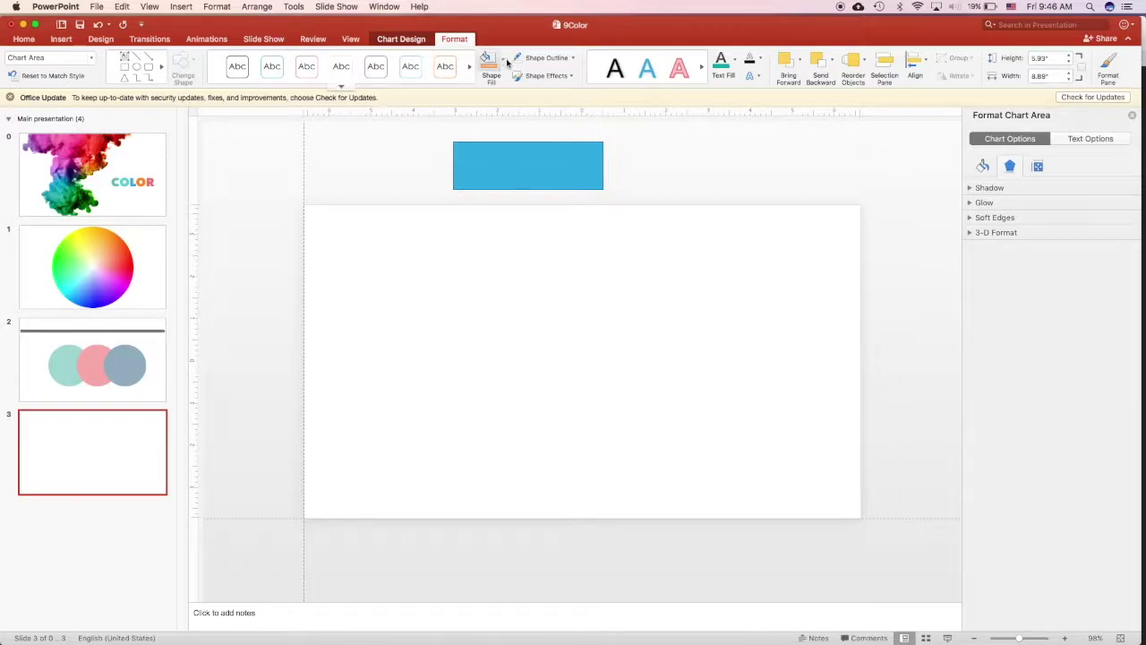
# Step: Insert a basic Pie chart of the sample quarterly Sales data and close its data sheet
pyautogui.click(62, 40)
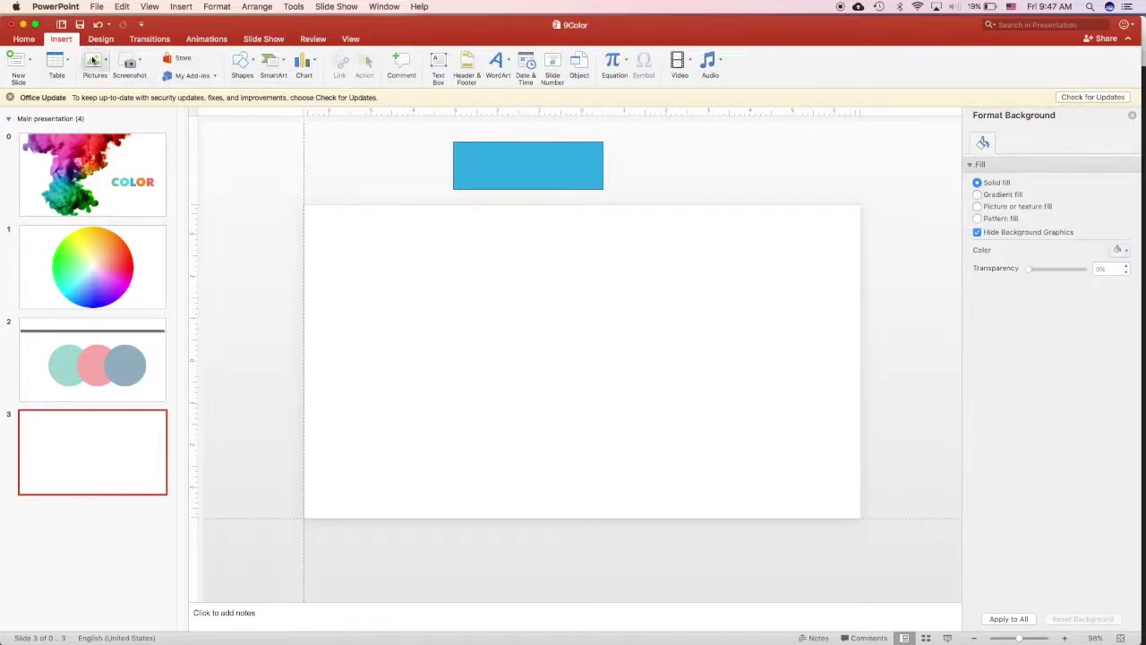
pyautogui.click(301, 63)
pyautogui.moveTo(322, 109)
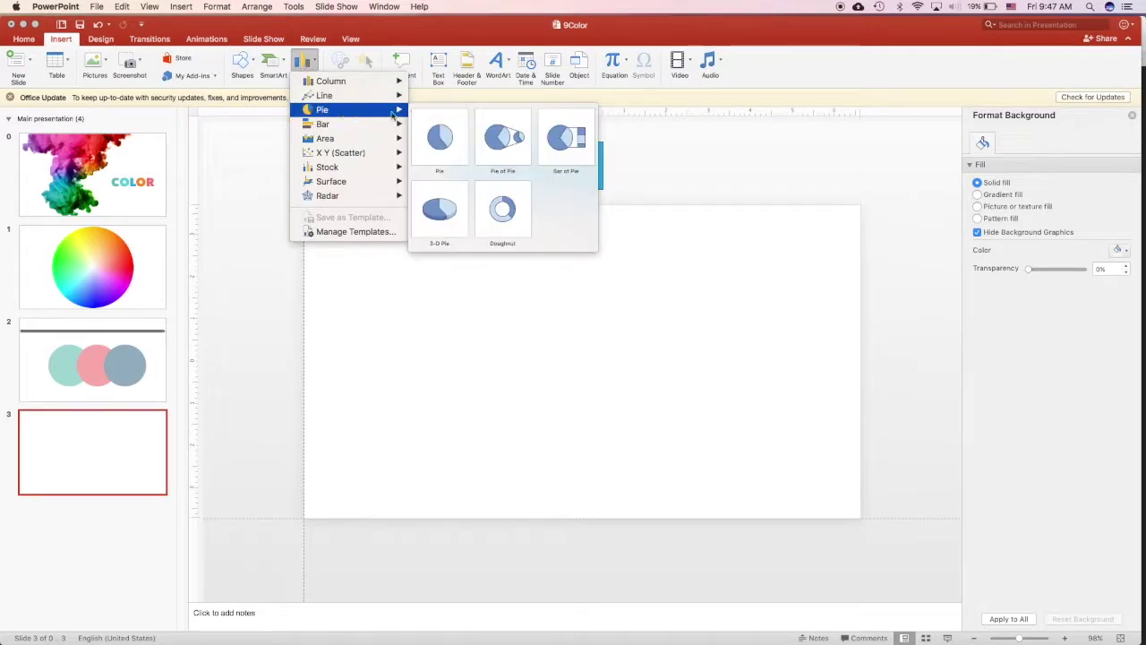
pyautogui.click(450, 144)
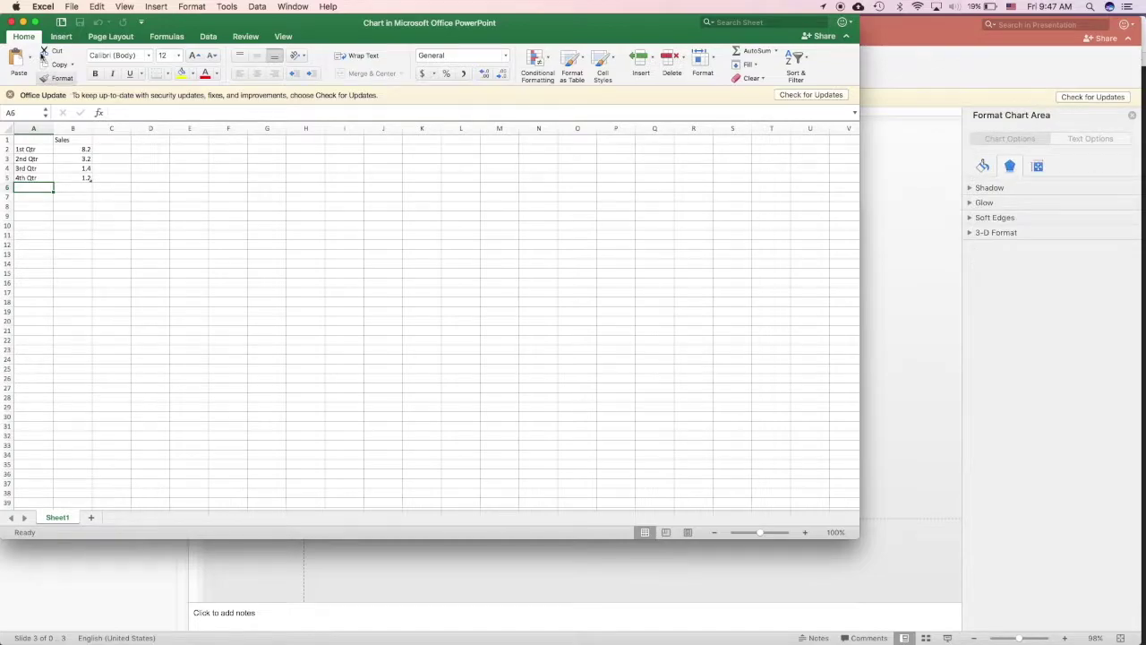
pyautogui.click(11, 21)
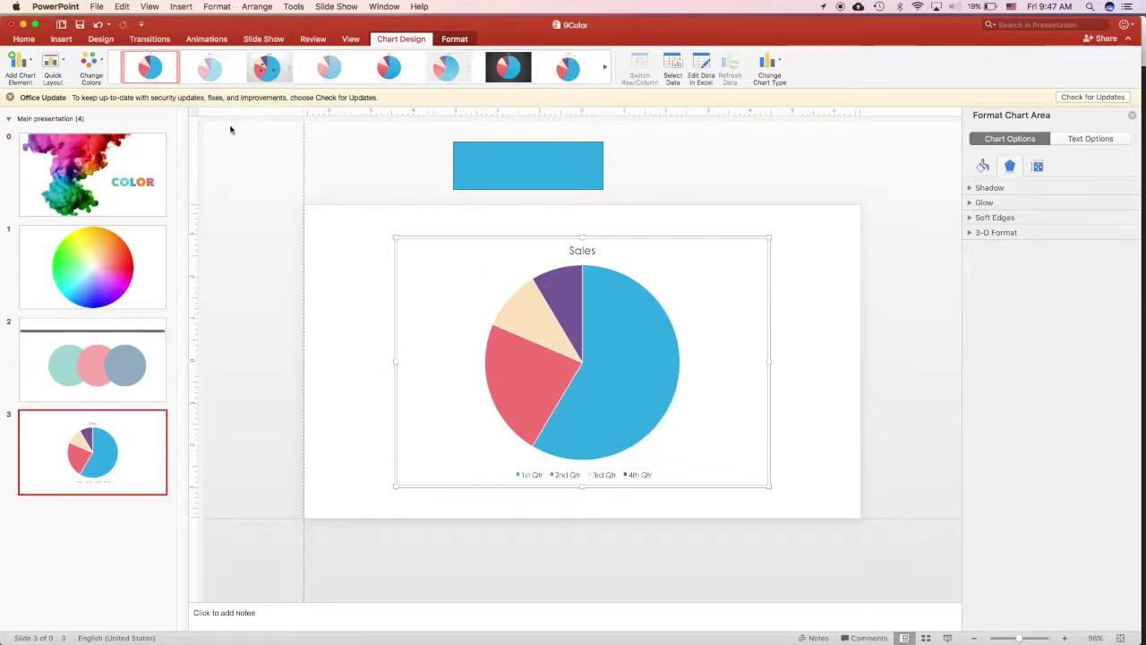
pyautogui.click(604, 372)
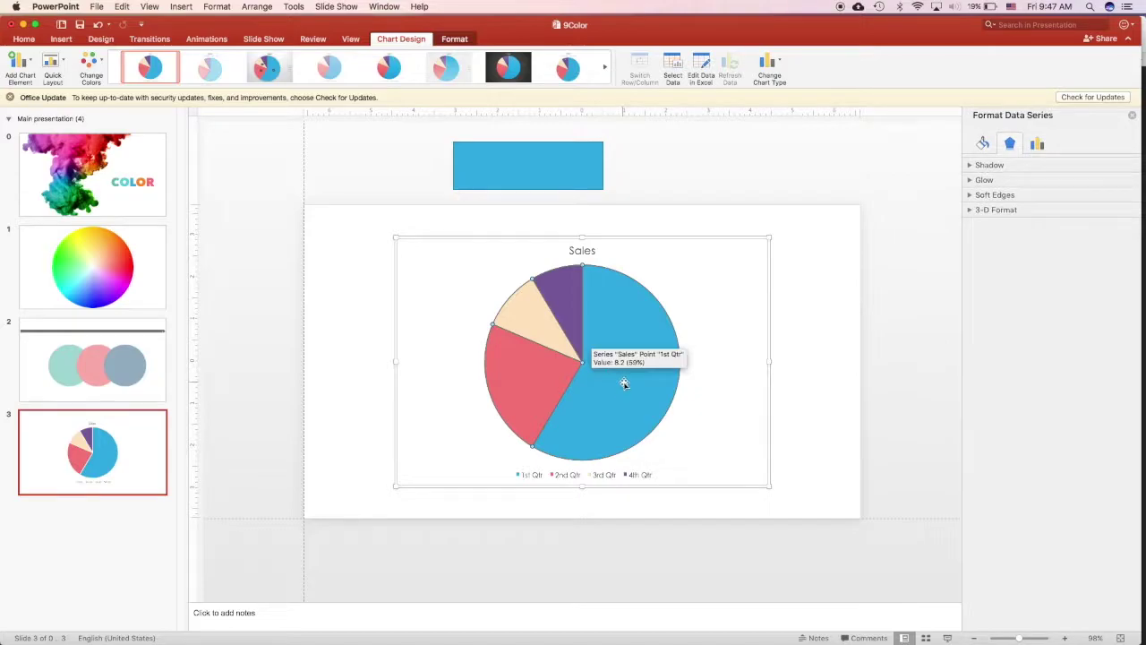
# Step: Pull the 1st Qtr slice out and apply a monochrome blue colour scheme
pyautogui.click(627, 380)
pyautogui.moveTo(629, 379); pyautogui.dragTo(641, 385)
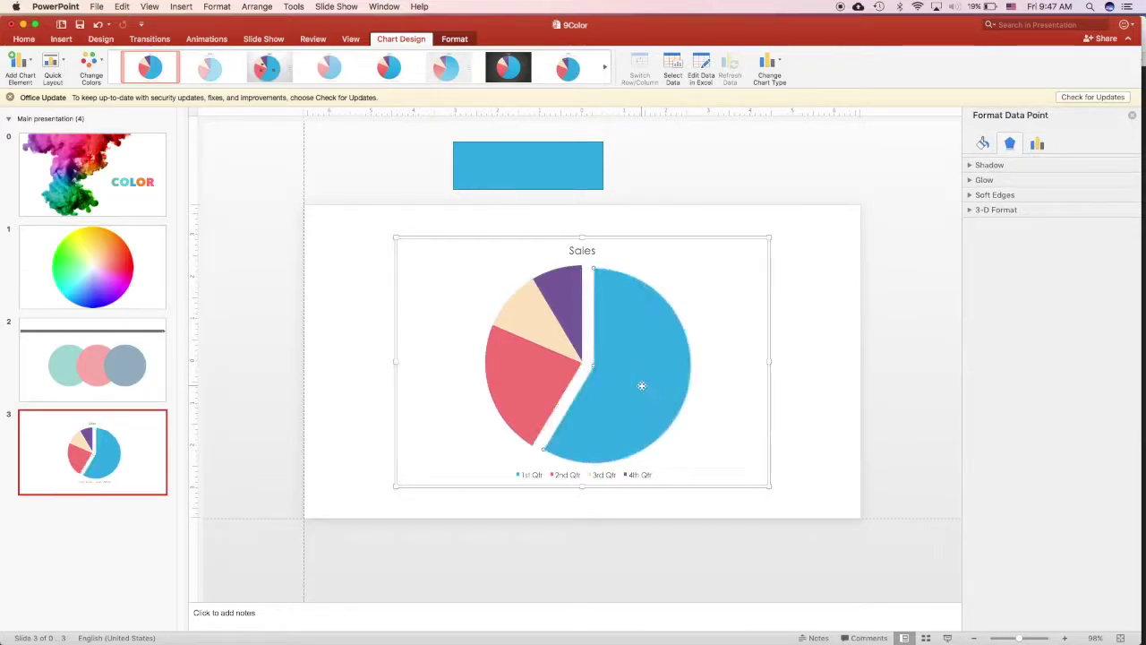
pyautogui.click(100, 65)
pyautogui.click(119, 195)
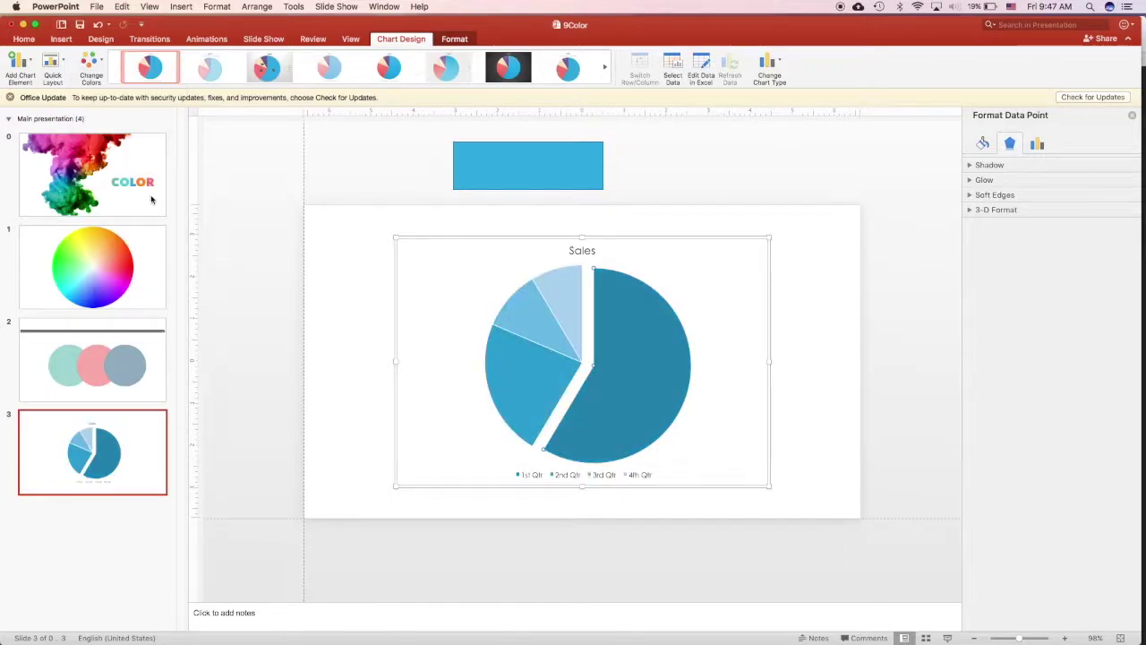
# Step: Try light pink and then light orange fills on the 1st Qtr slice
pyautogui.click(629, 340)
pyautogui.click(627, 335)
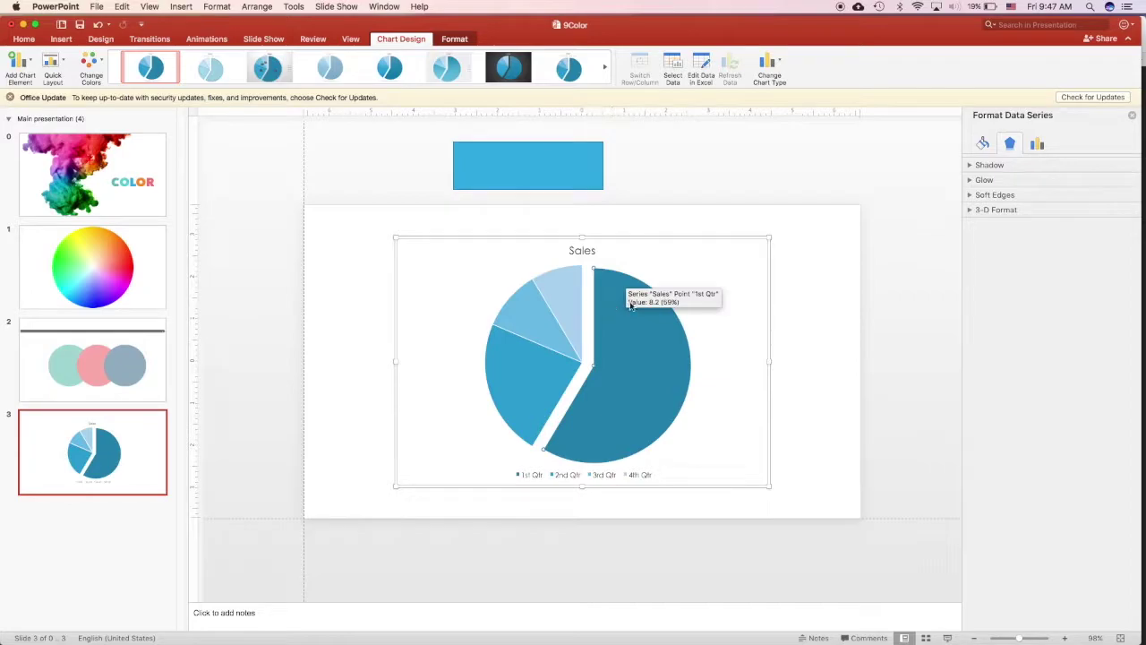
pyautogui.click(24, 39)
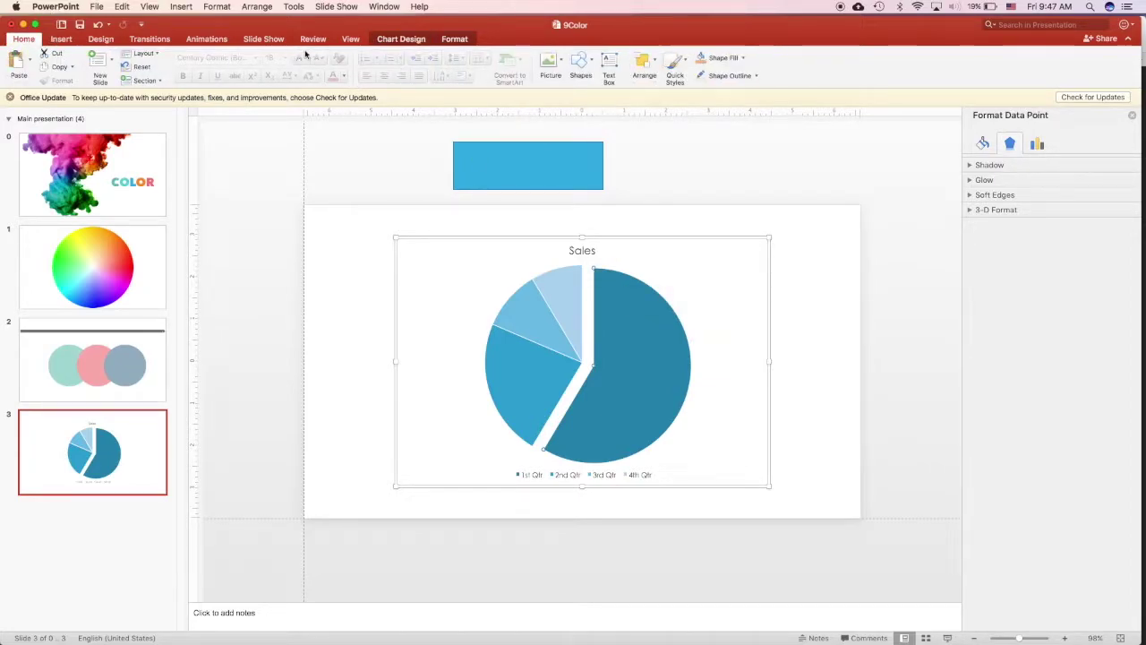
pyautogui.click(455, 39)
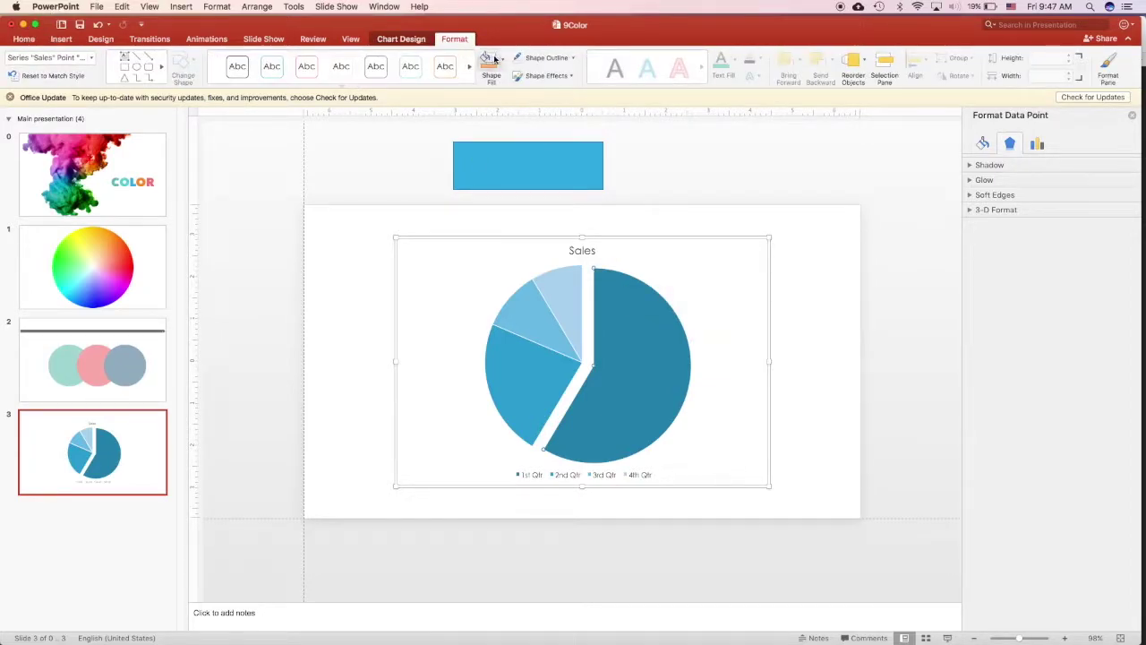
pyautogui.click(502, 57)
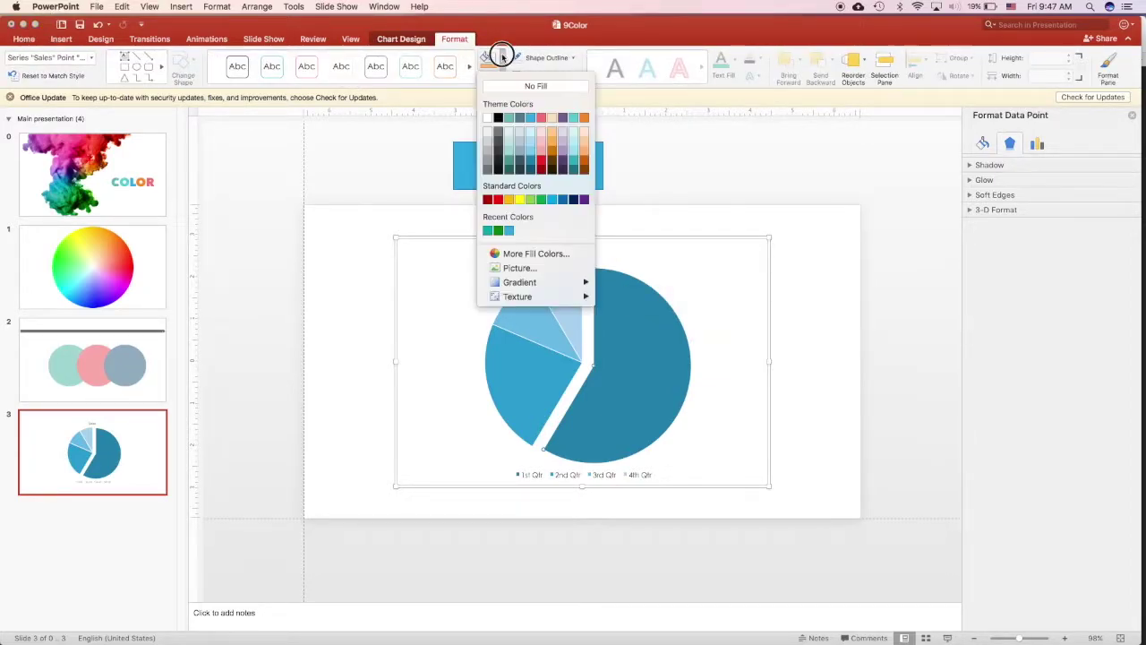
pyautogui.click(540, 156)
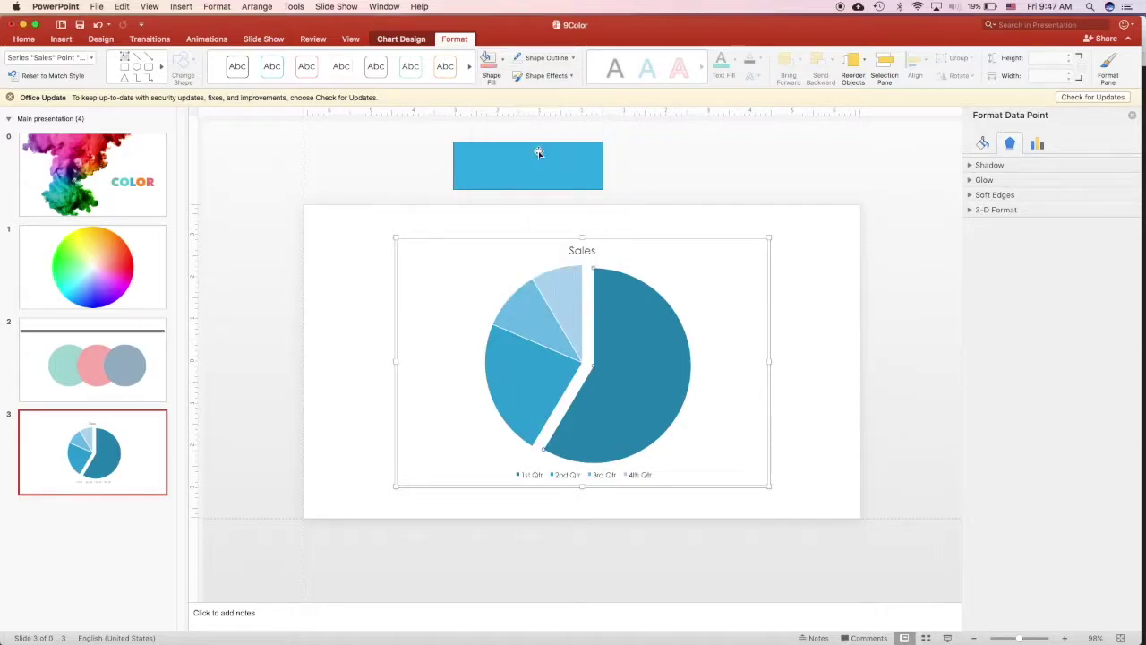
pyautogui.click(503, 59)
pyautogui.click(583, 147)
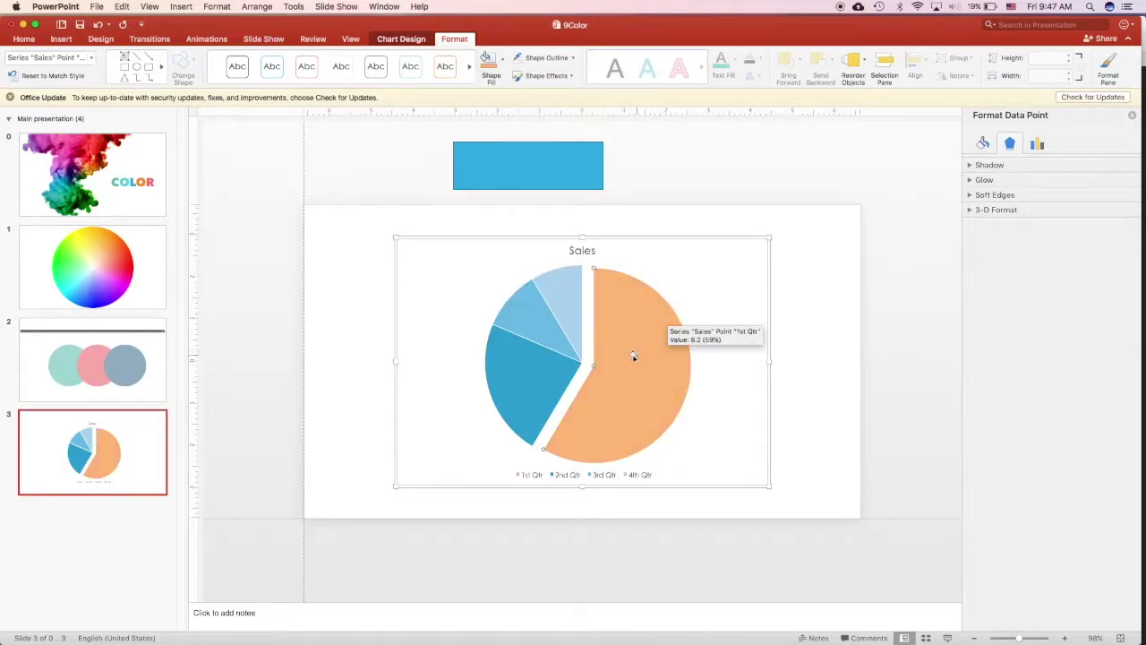
# Step: Fill the 1st Qtr slice purple, then settle on red, and deselect the chart
pyautogui.click(502, 58)
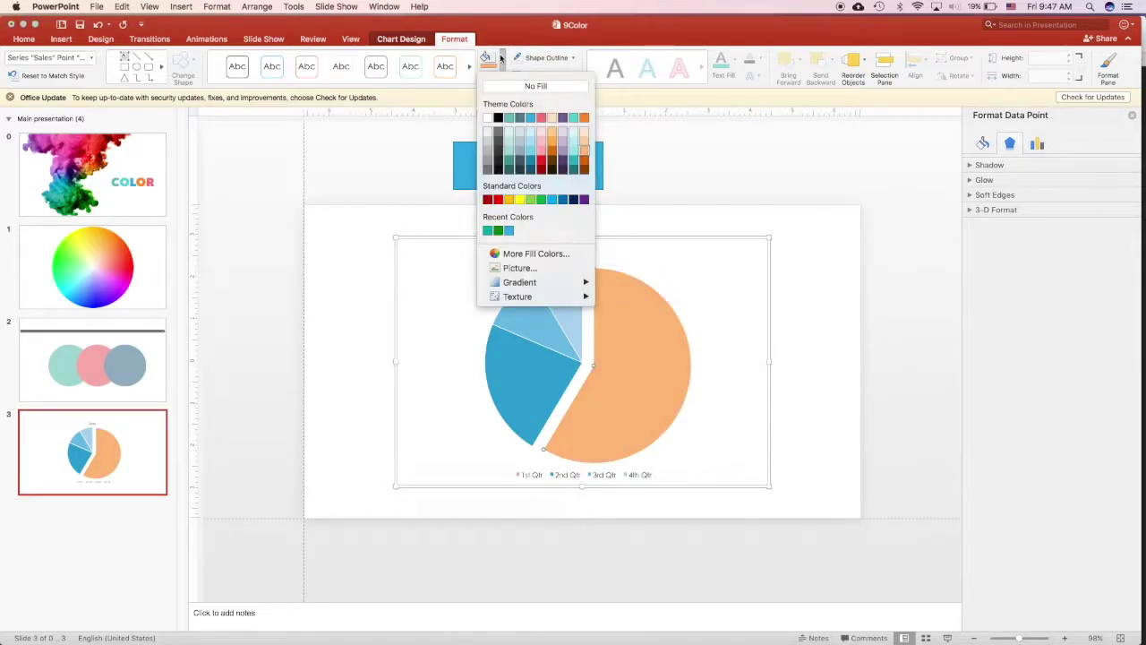
pyautogui.click(564, 153)
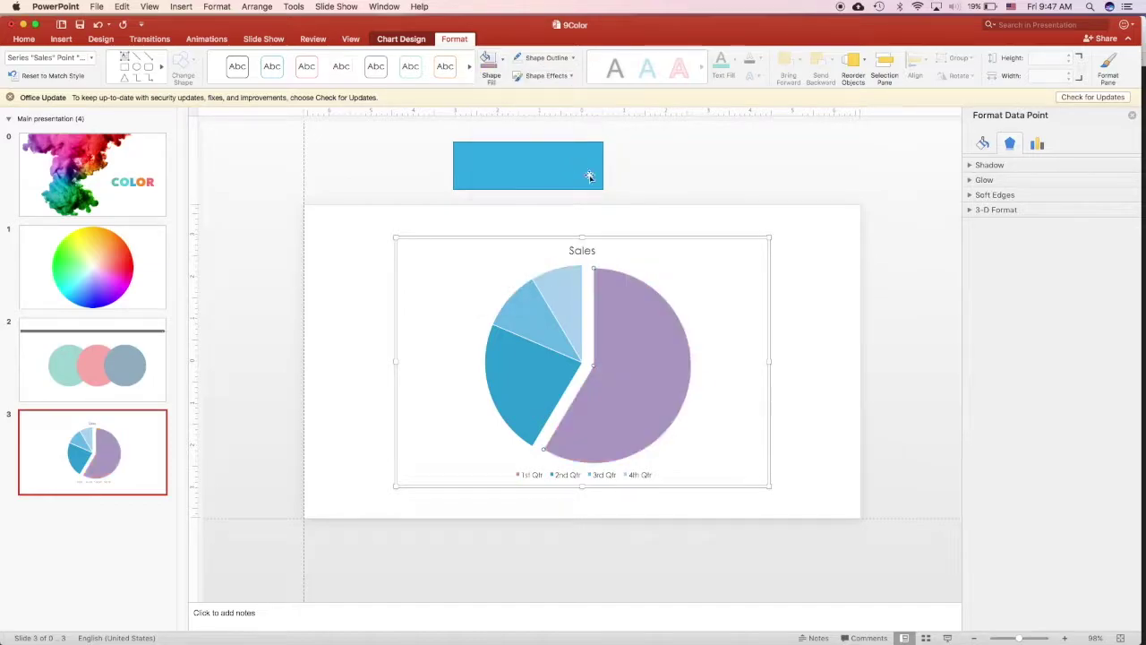
pyautogui.click(503, 58)
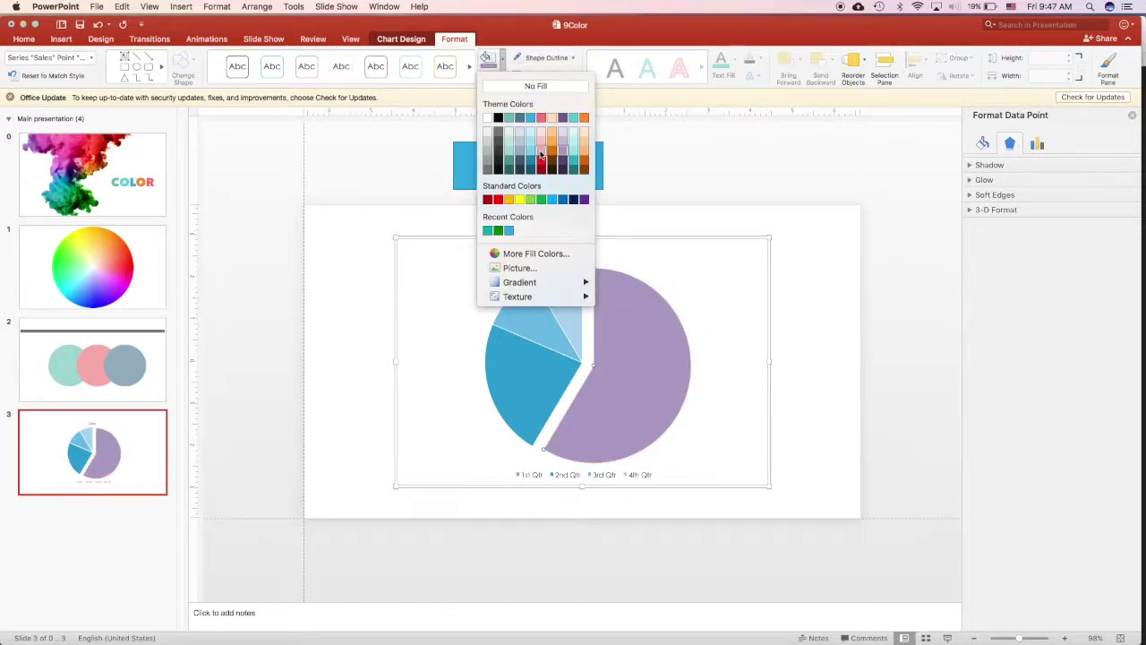
pyautogui.click(542, 119)
pyautogui.click(705, 189)
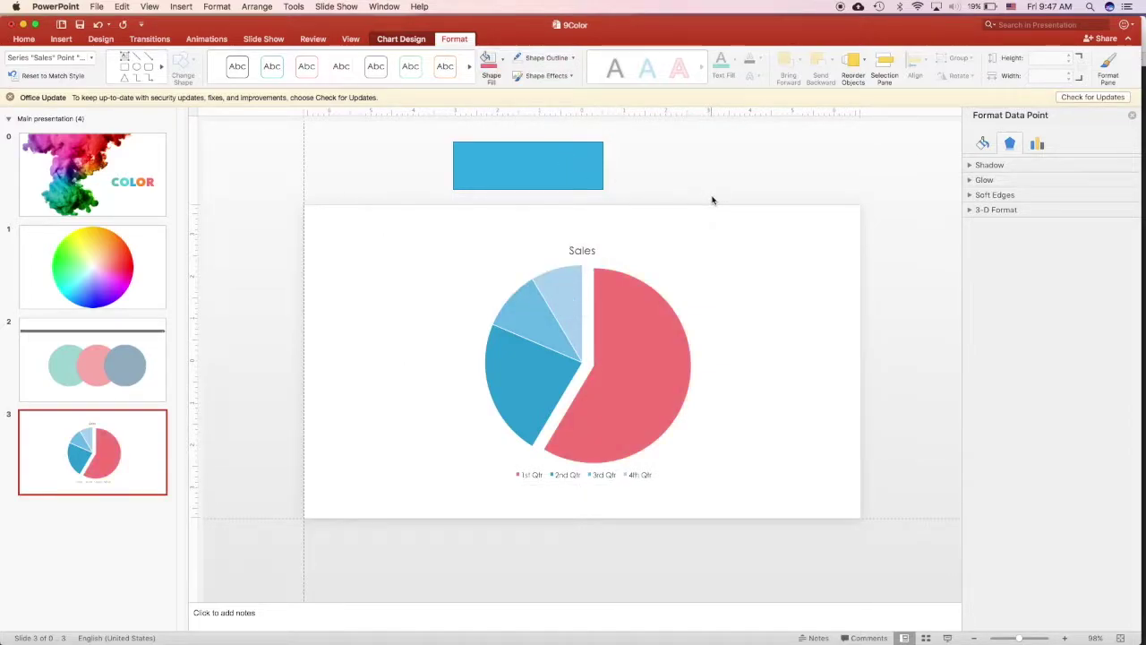
pyautogui.press('Escape')
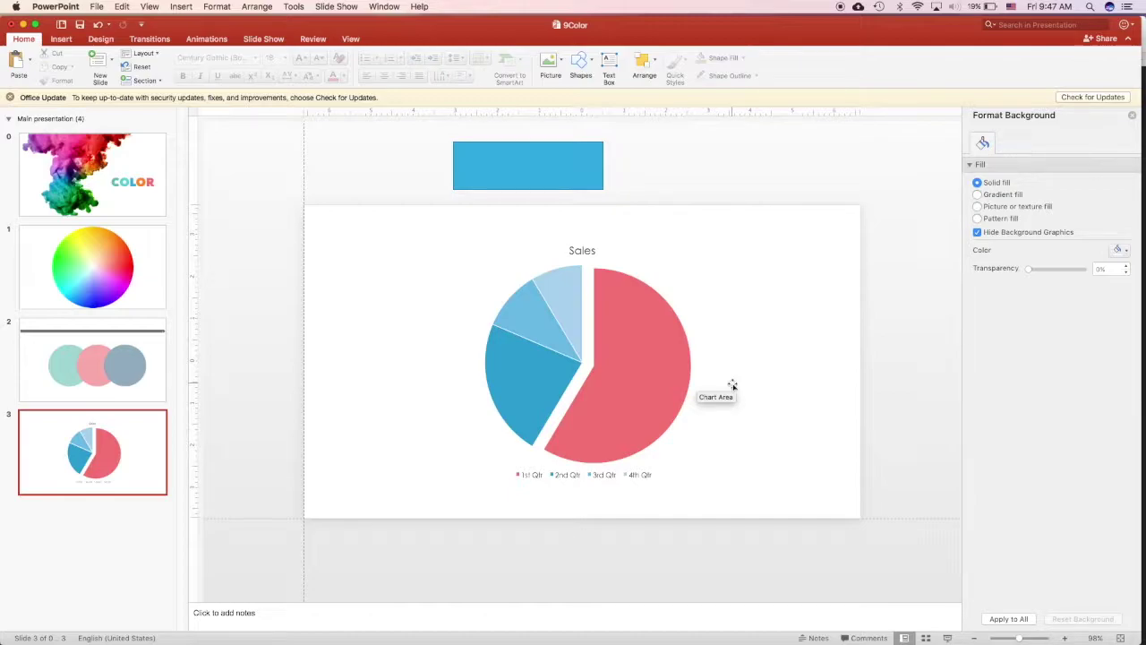
pyautogui.moveTo(537, 333)
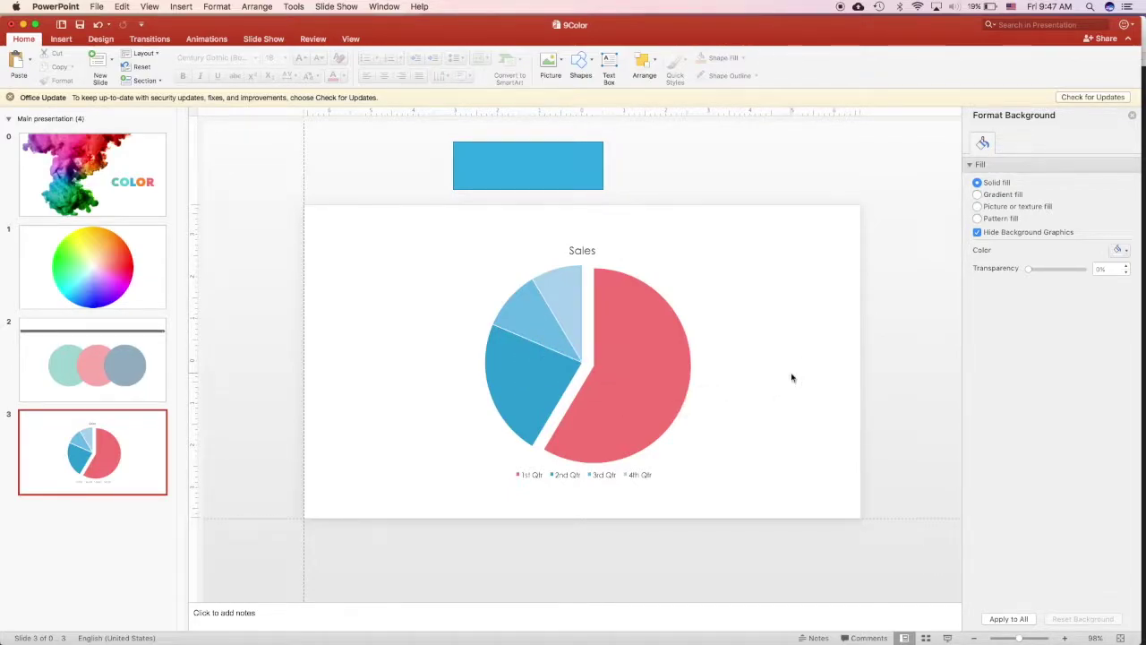
pyautogui.moveTo(663, 389)
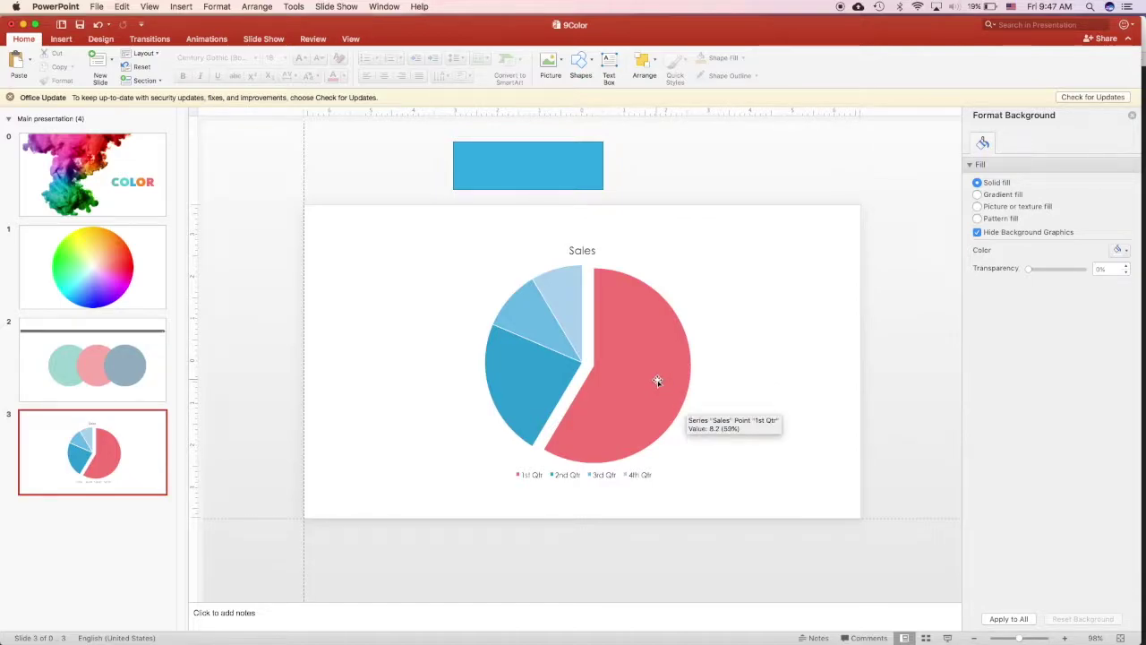
pyautogui.click(661, 381)
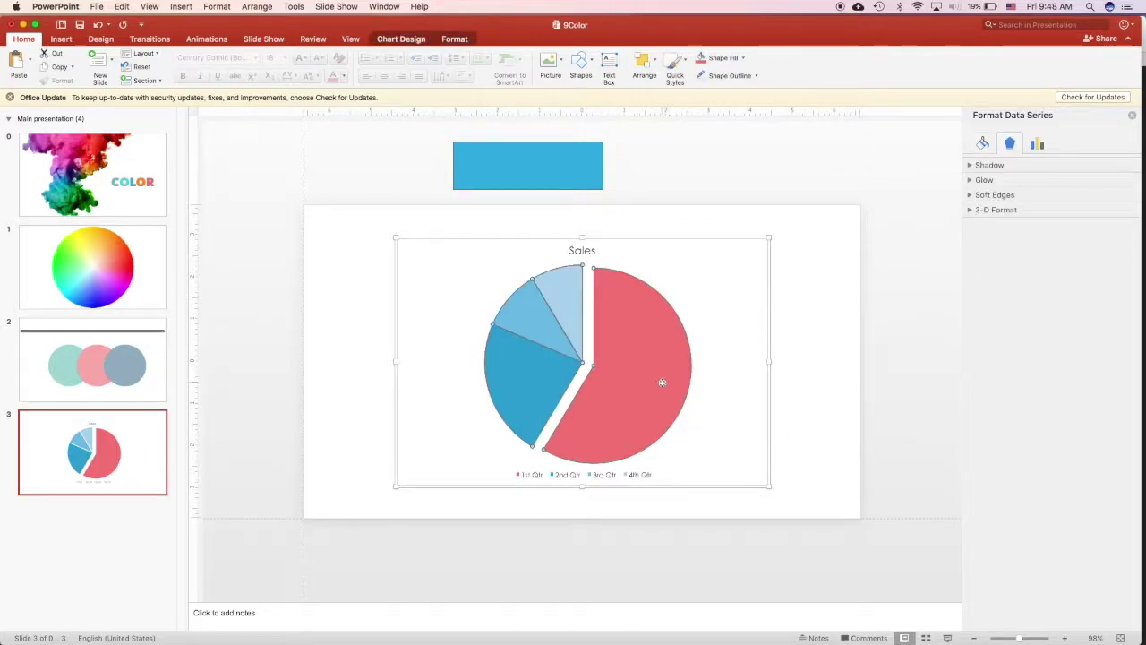
pyautogui.click(667, 383)
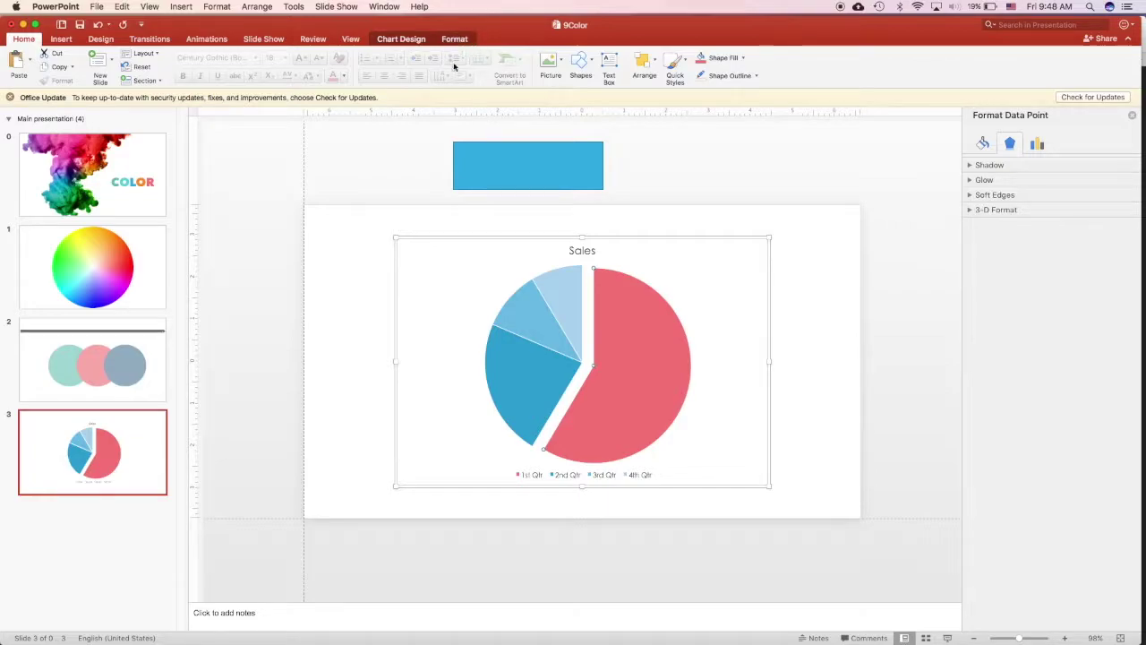
pyautogui.click(454, 39)
pyautogui.click(412, 40)
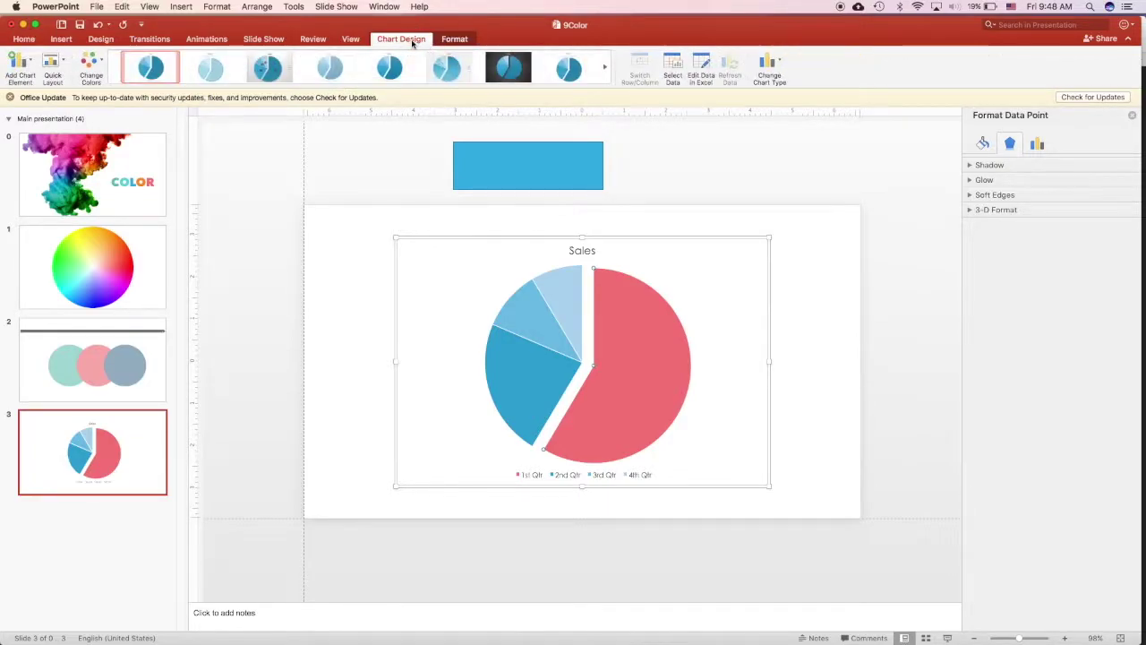
pyautogui.click(359, 86)
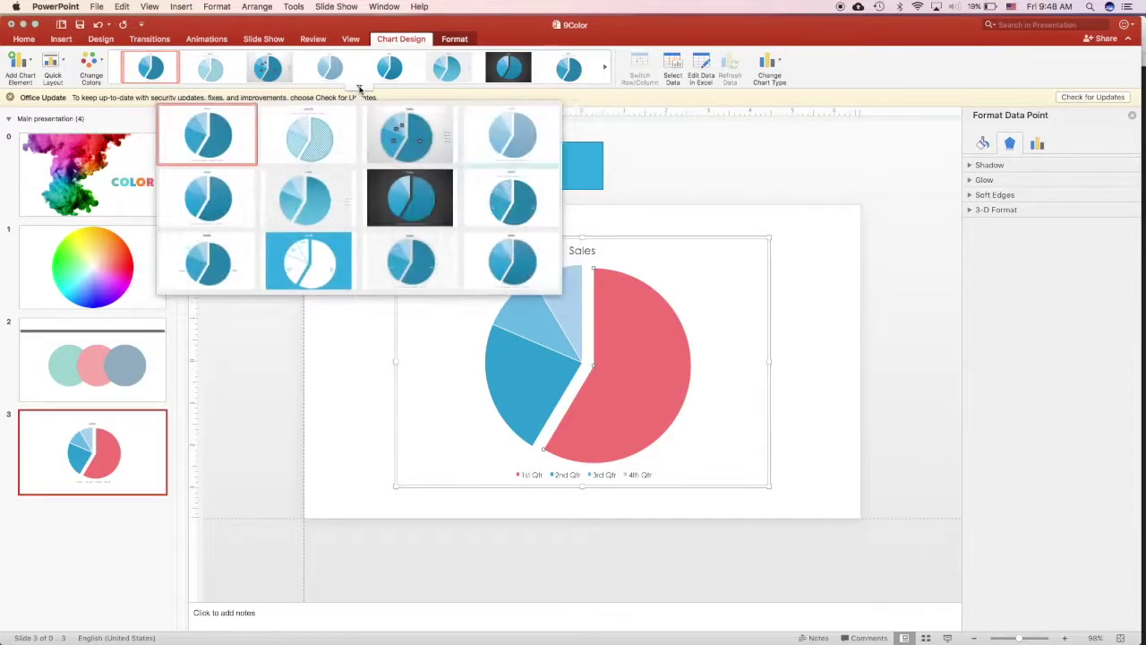
pyautogui.click(337, 230)
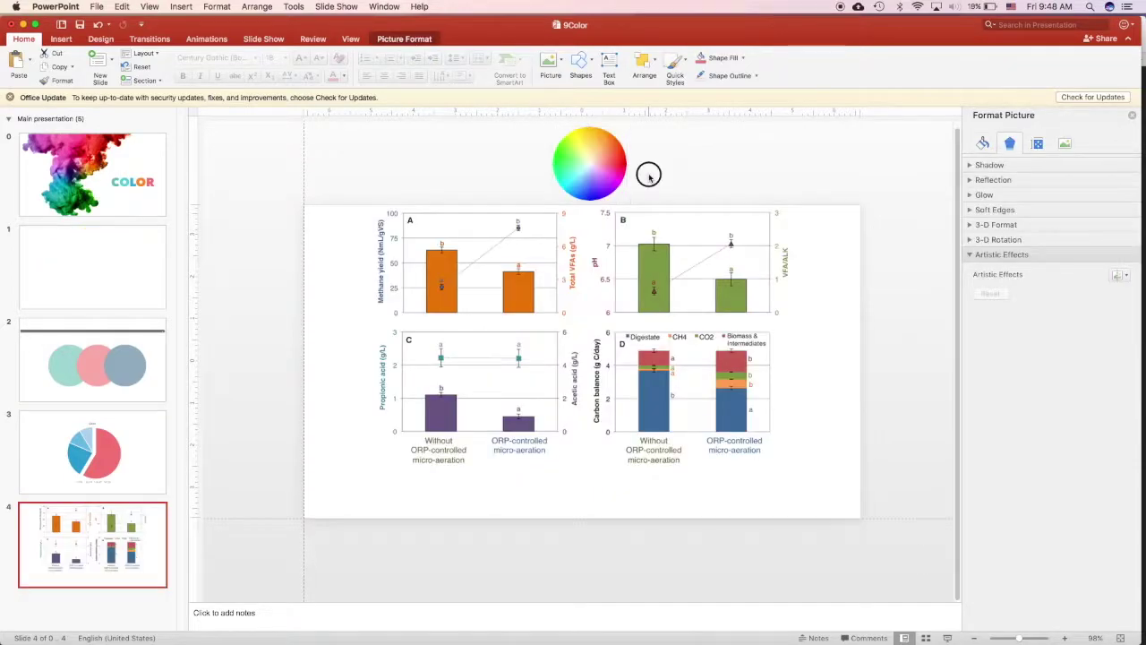
# Step: Go to slide 4 with the four-panel micro-aeration bar-chart figure
pyautogui.click(647, 172)
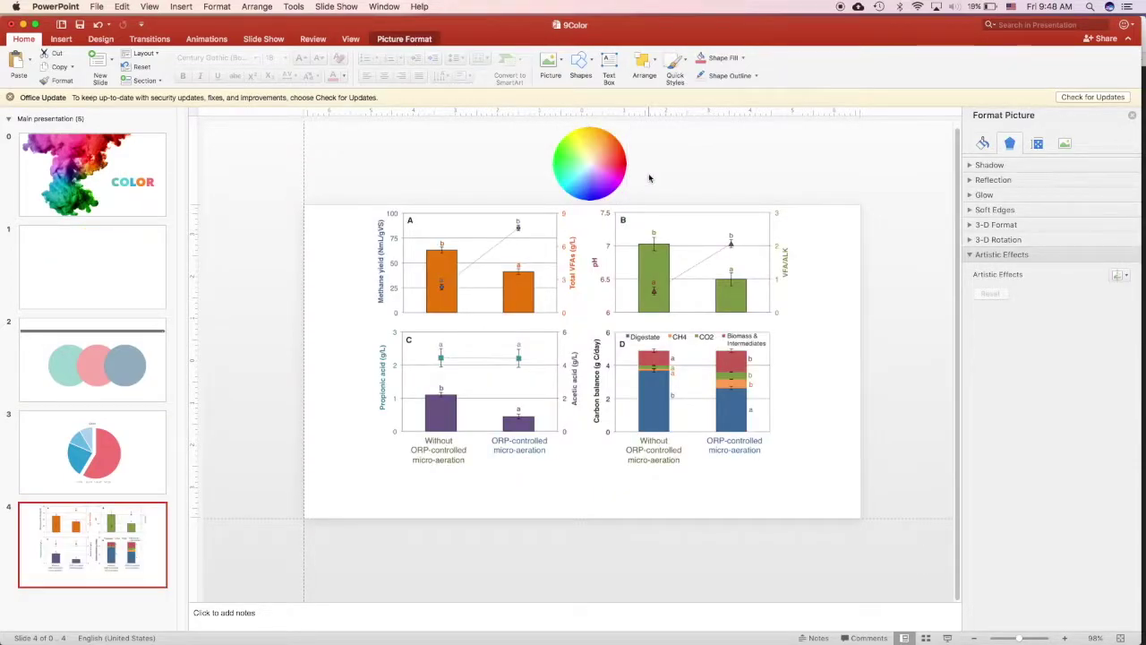